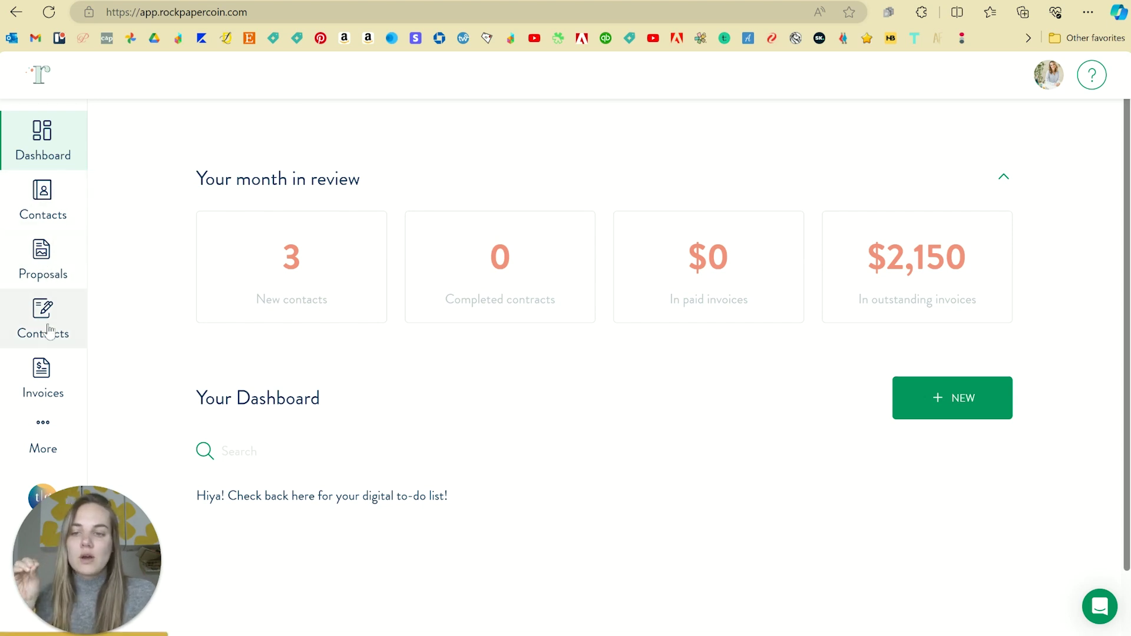
Start a new proposal named Invitation Proposal with the recipient's name and email.
left_click(43, 438)
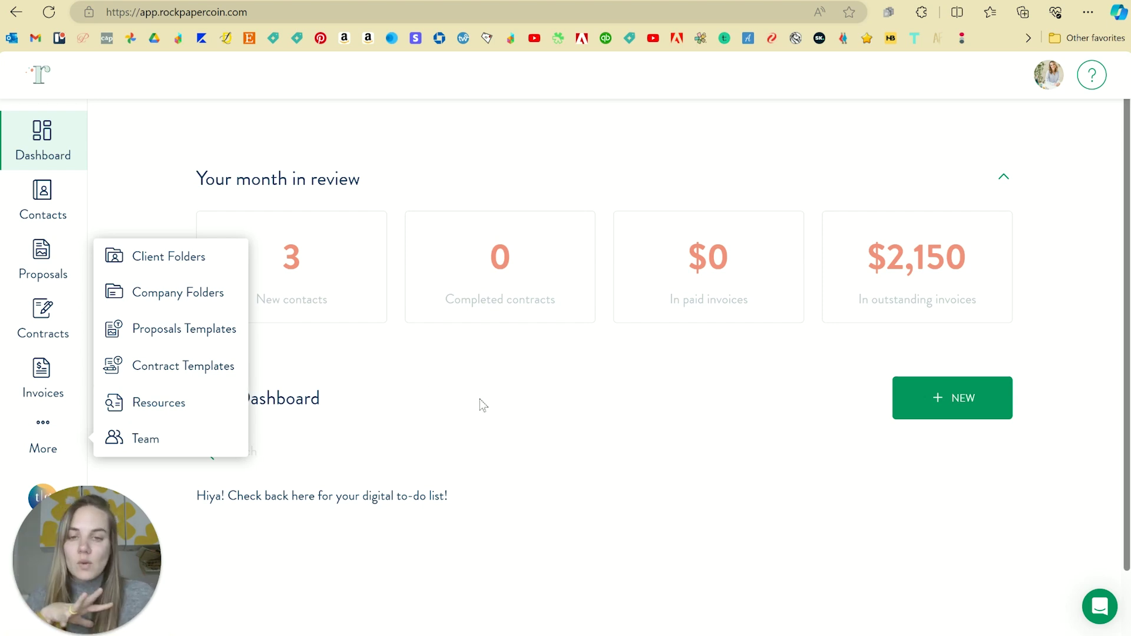
left_click(460, 424)
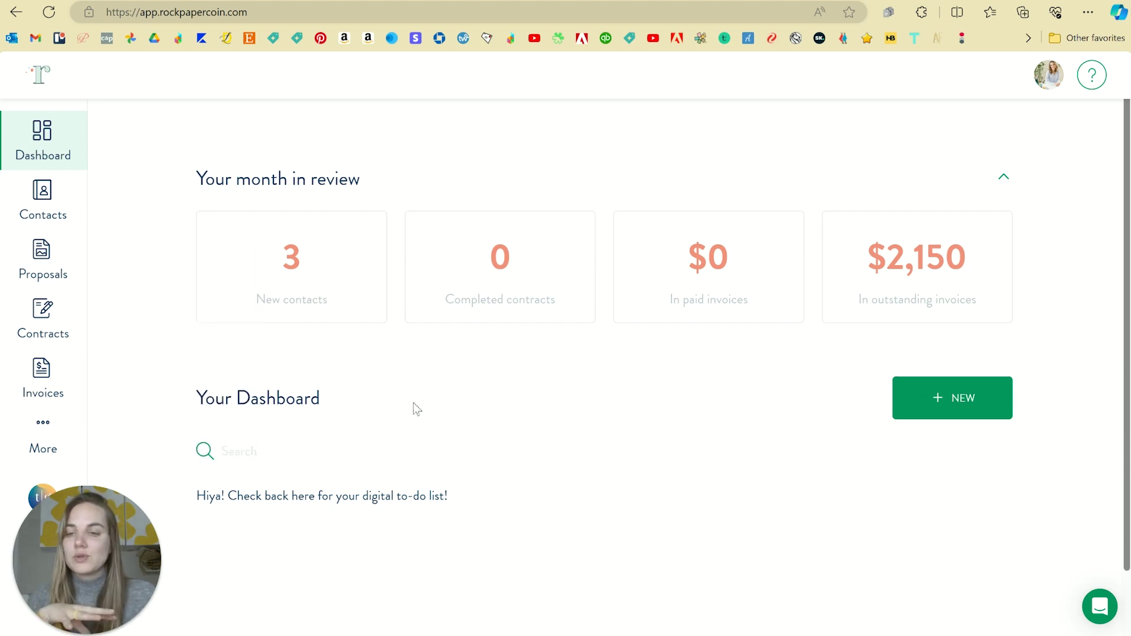
left_click(35, 260)
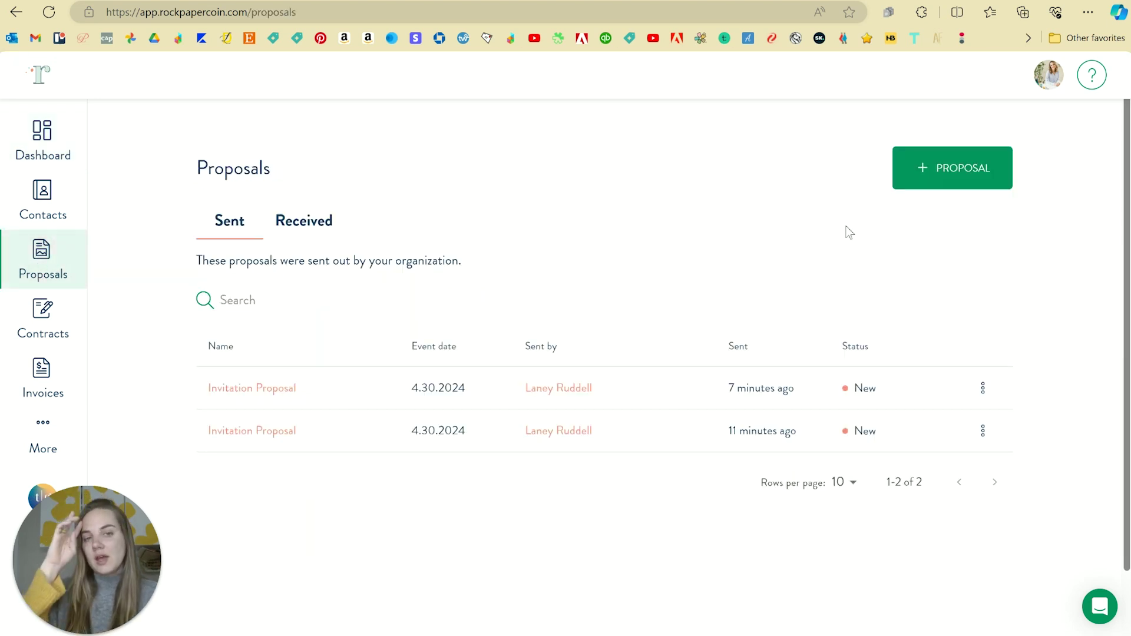
left_click(936, 172)
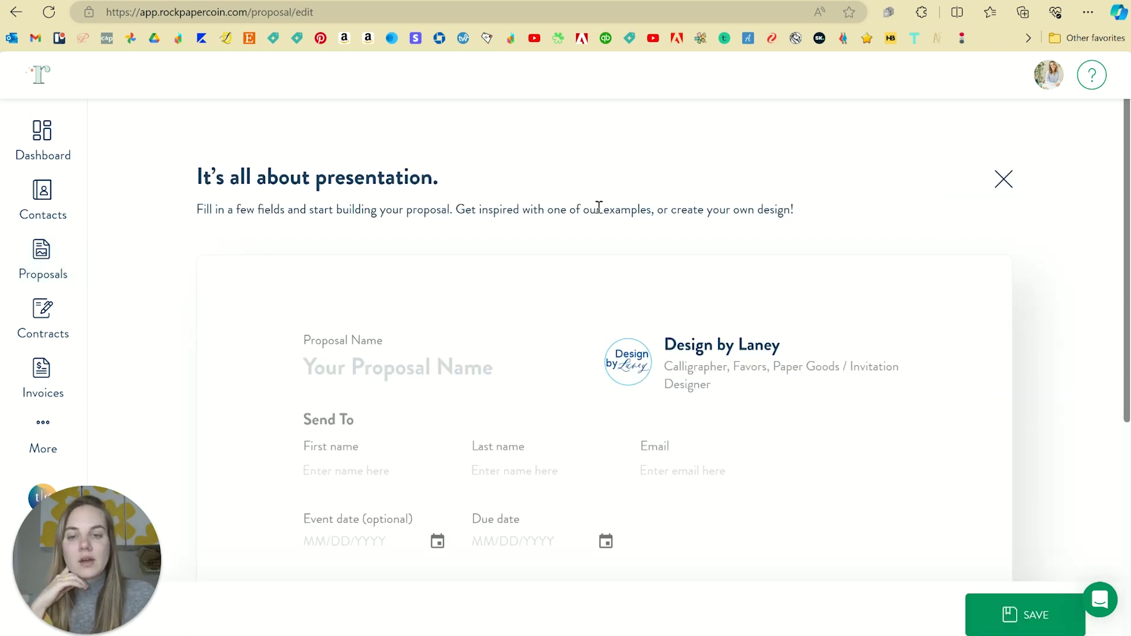
scroll(597, 210, "down", 1)
left_click(386, 305)
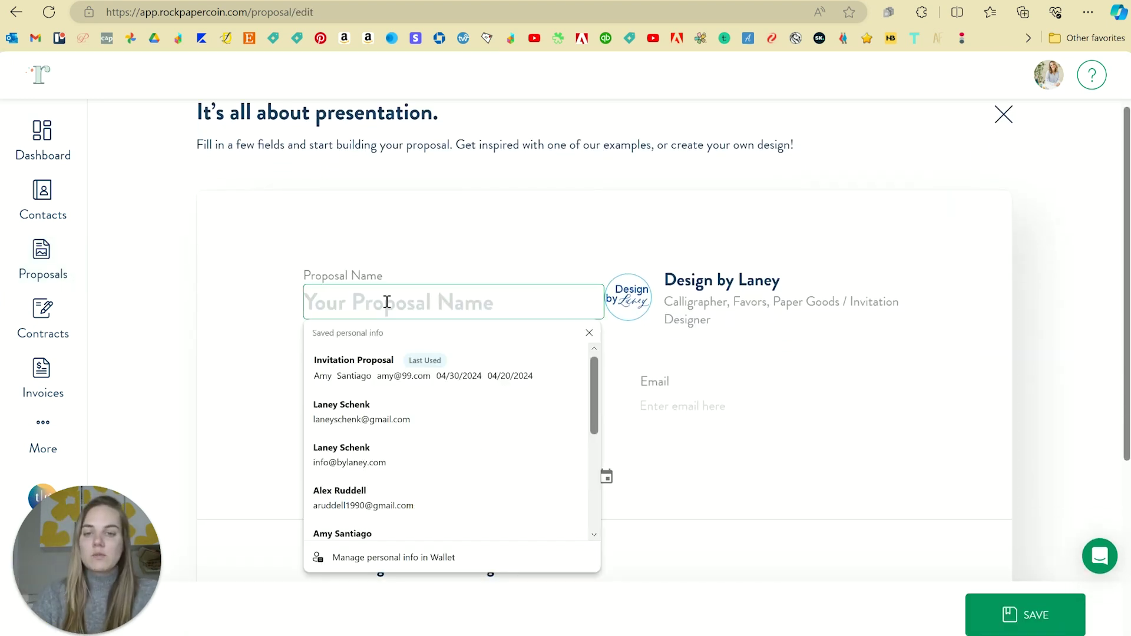
type("Invitation Proposal")
key("Tab")
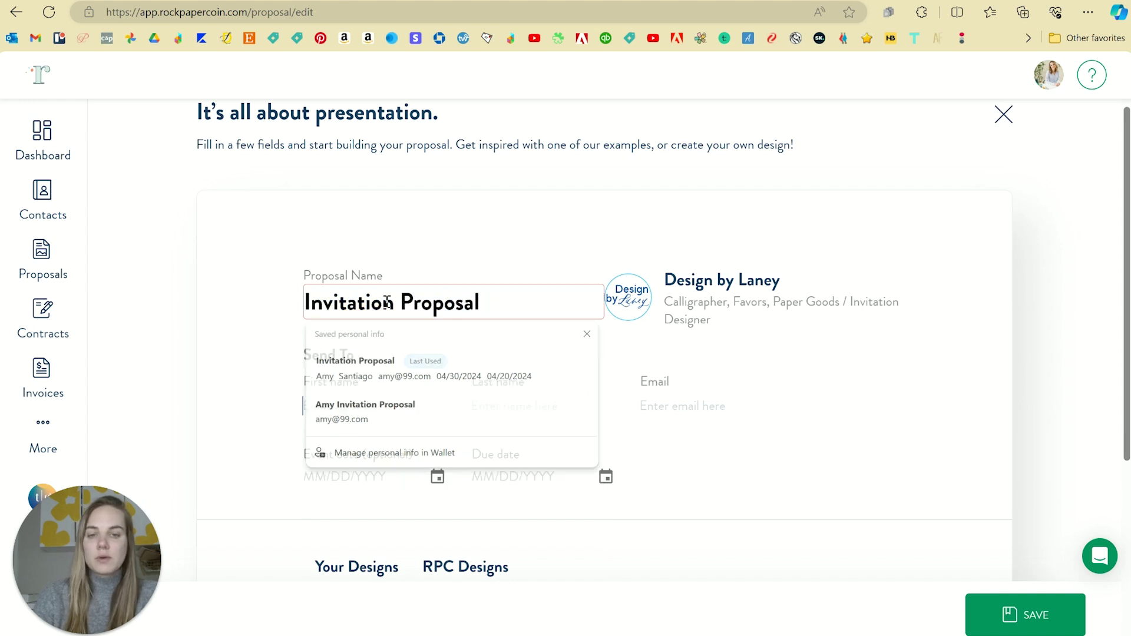
scroll(359, 263, "down", 2)
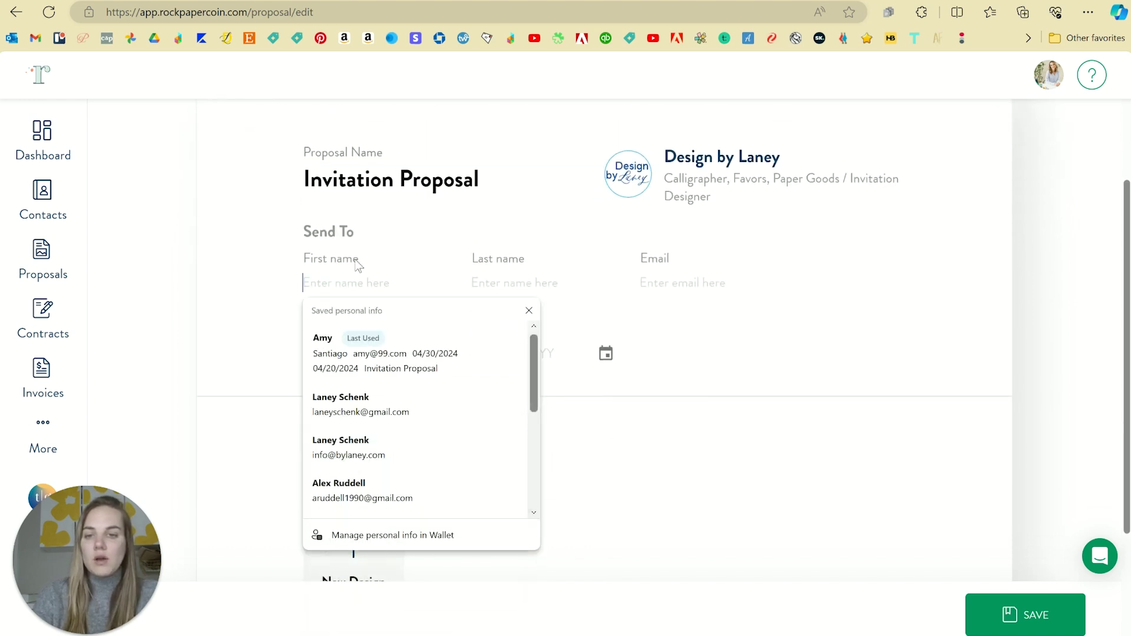
type("Amy")
key("Tab")
type("San")
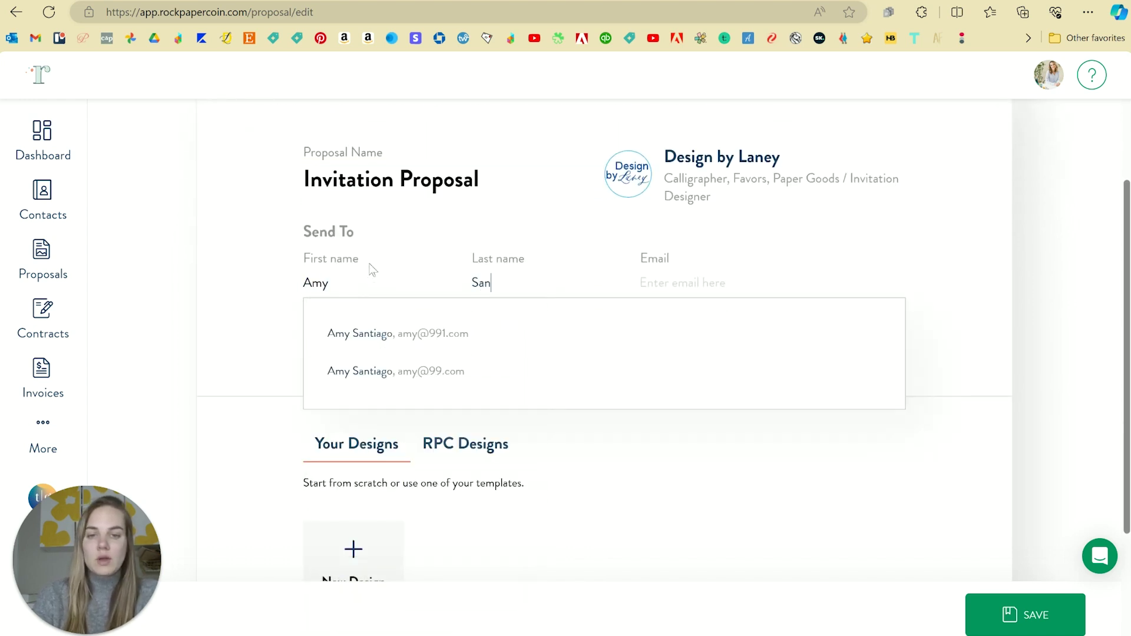
key("Tab")
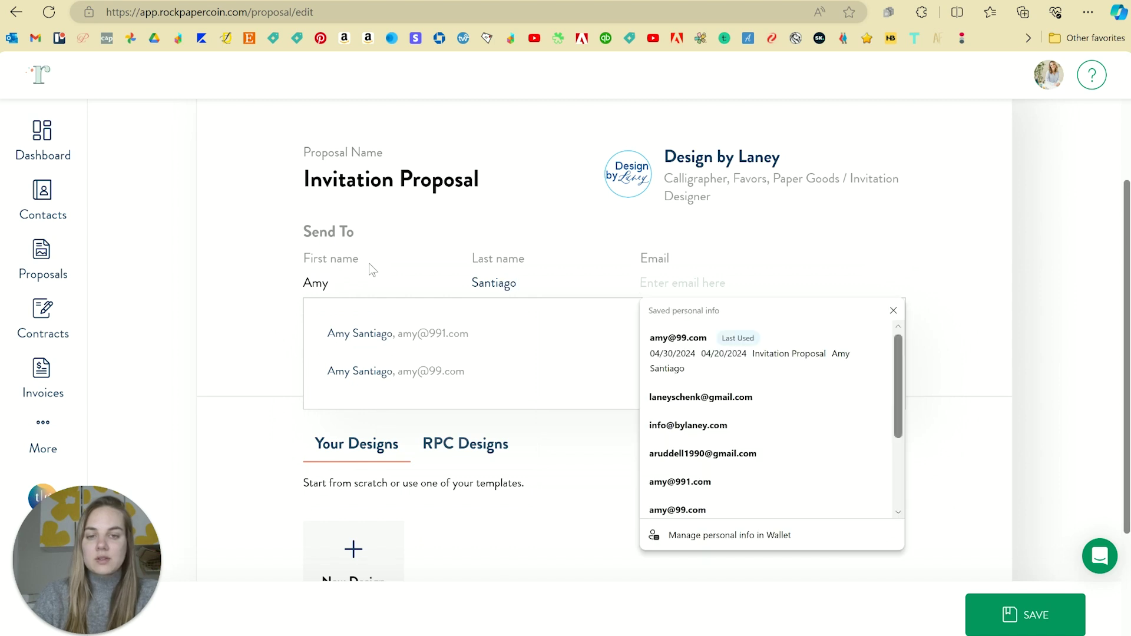
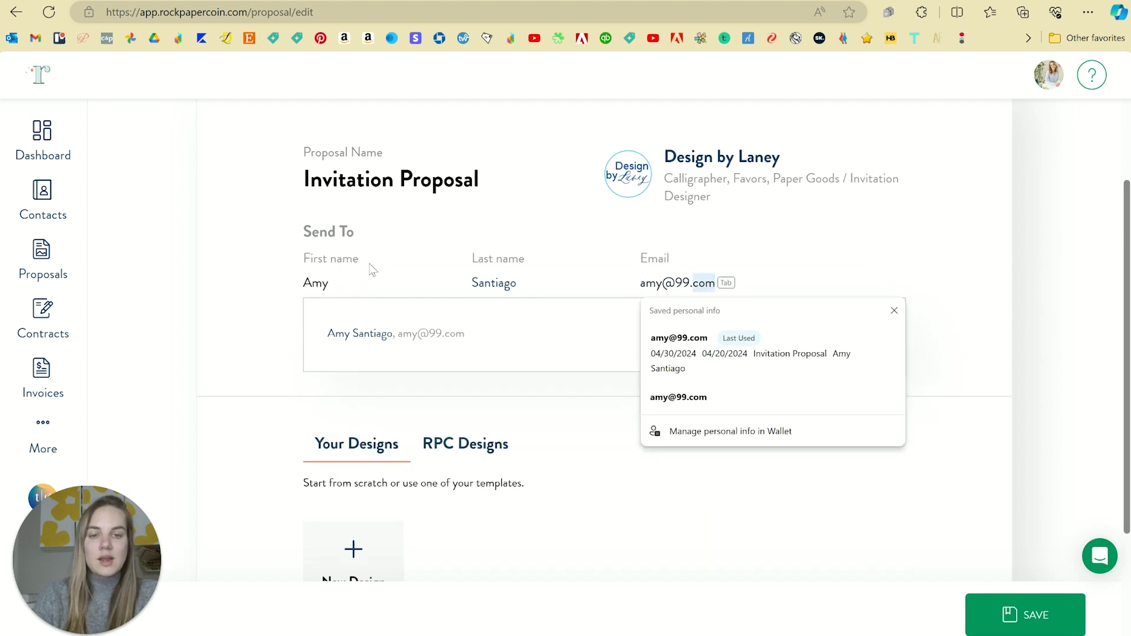
Set event date 04/30/2024 and due date 04/20/2024, then start a blank design.
left_click(476, 231)
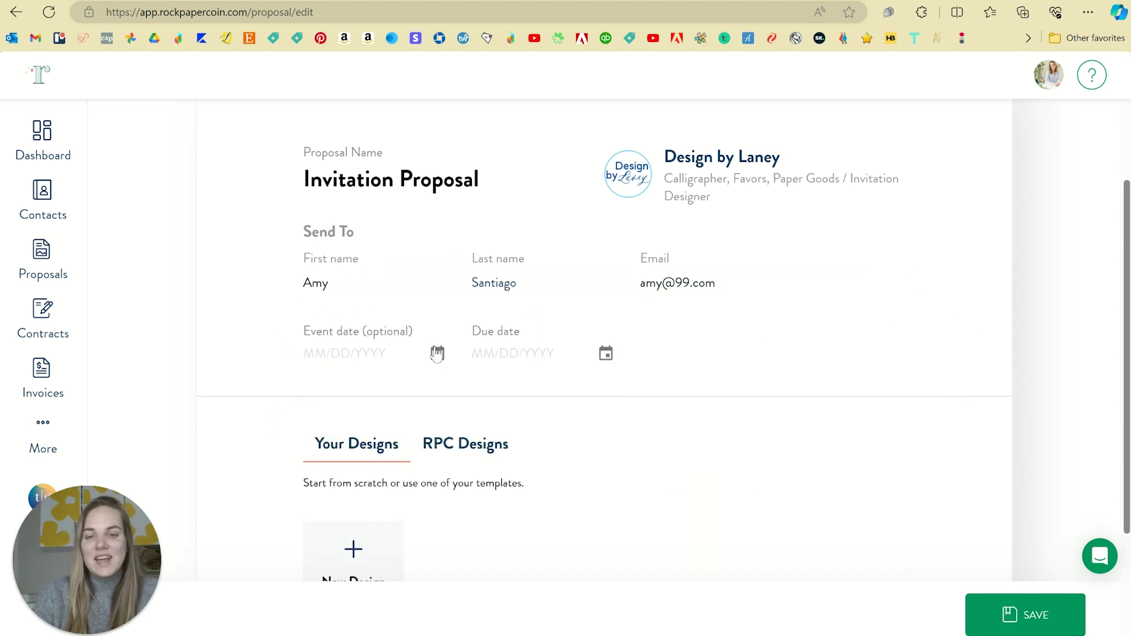
left_click(438, 353)
left_click(393, 563)
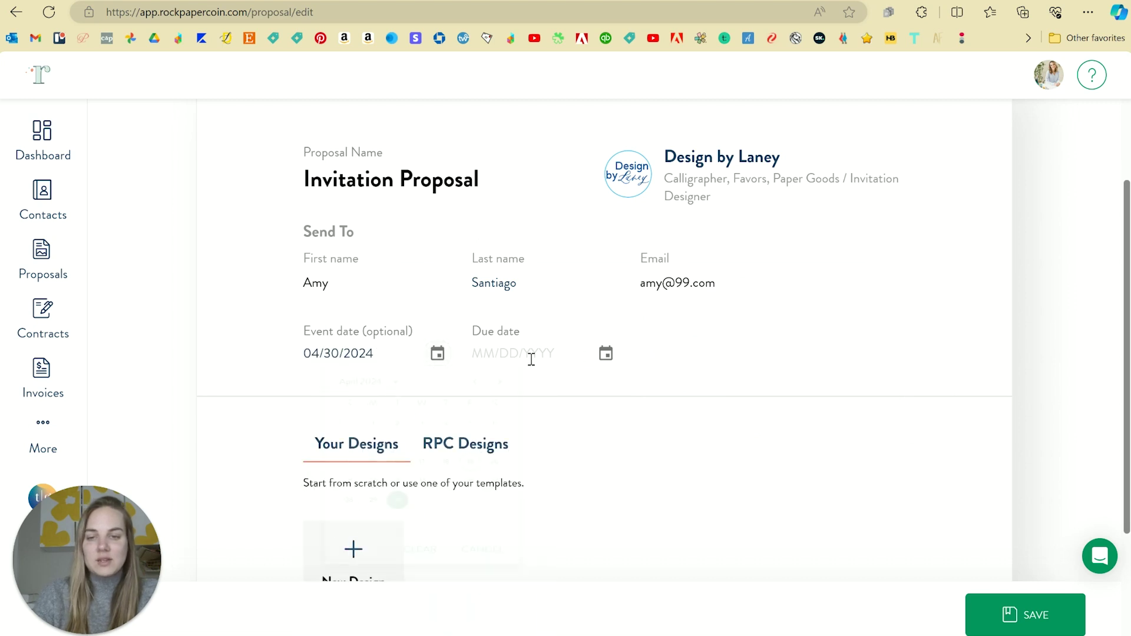
left_click(606, 355)
left_click(679, 506)
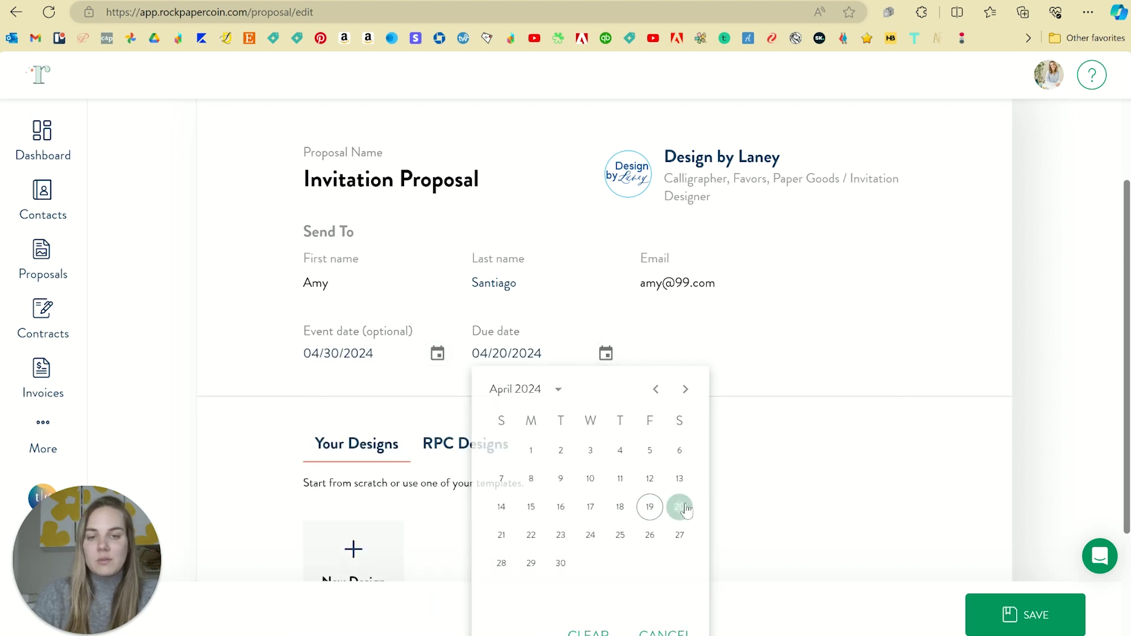
scroll(715, 390, "down", 3)
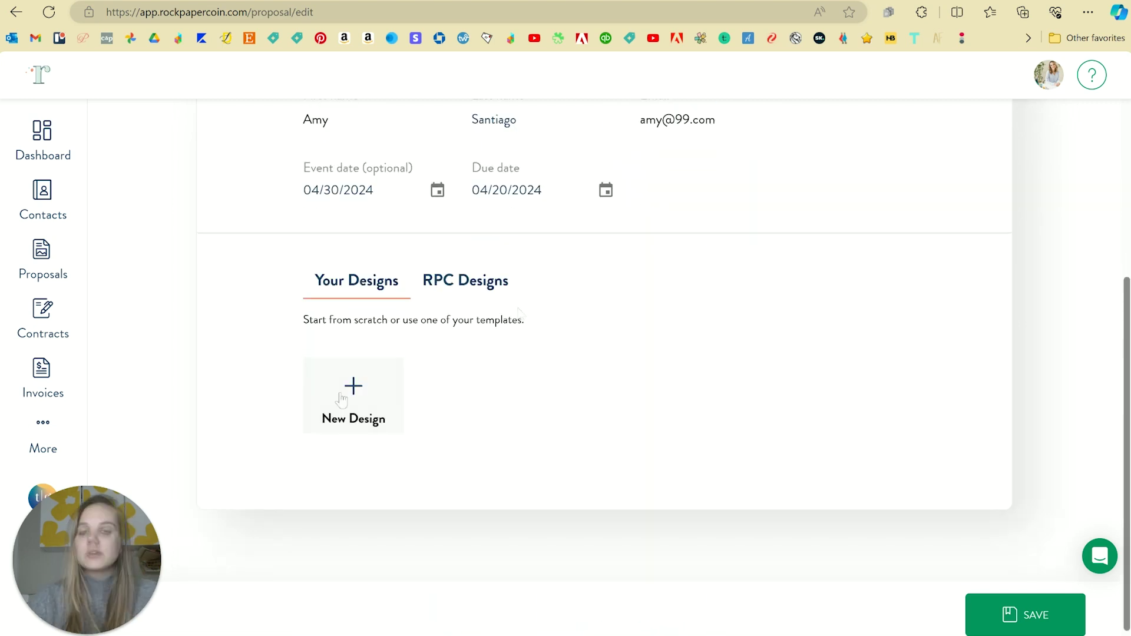
left_click(363, 398)
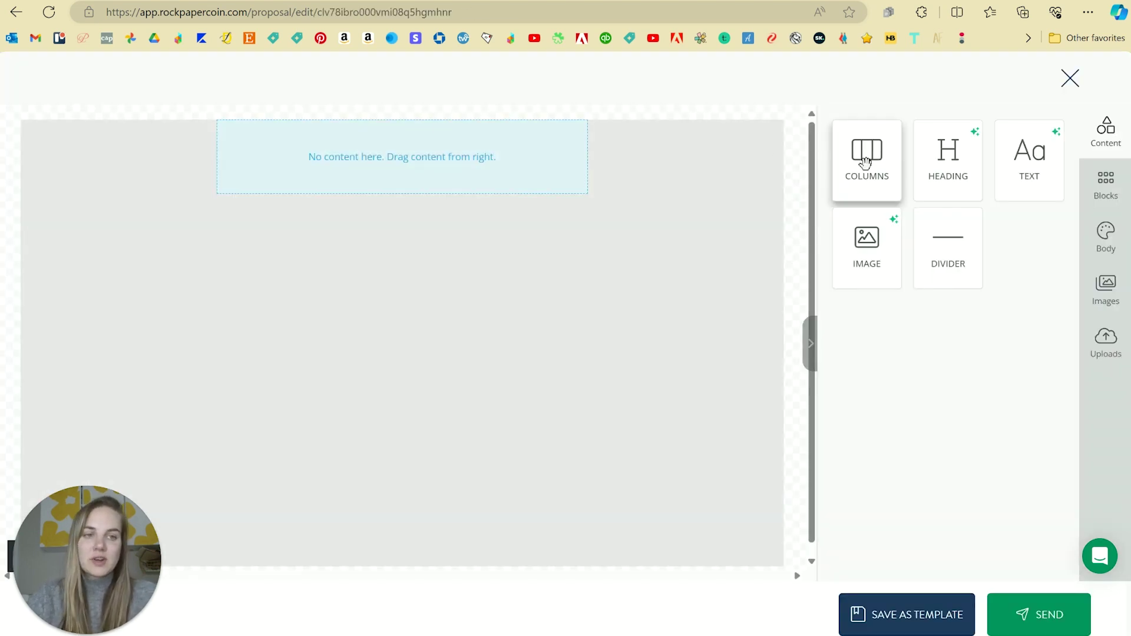
Add a placeholder text block to the empty proposal canvas.
left_click_drag(1030, 153, 381, 142)
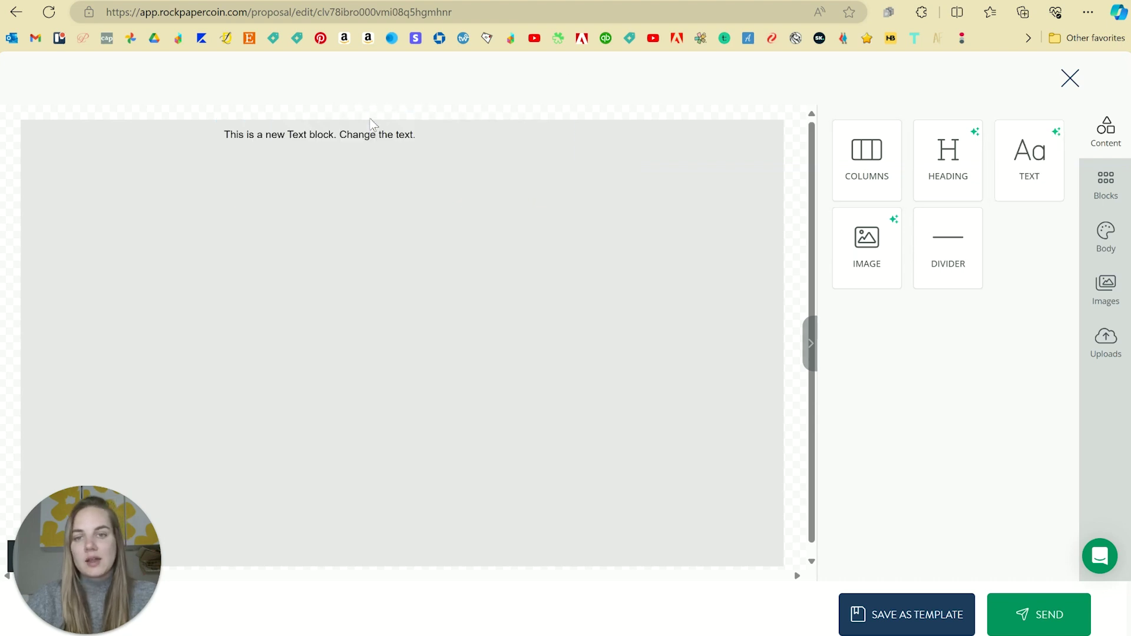
left_click(372, 134)
double_click(371, 135)
left_click(371, 134)
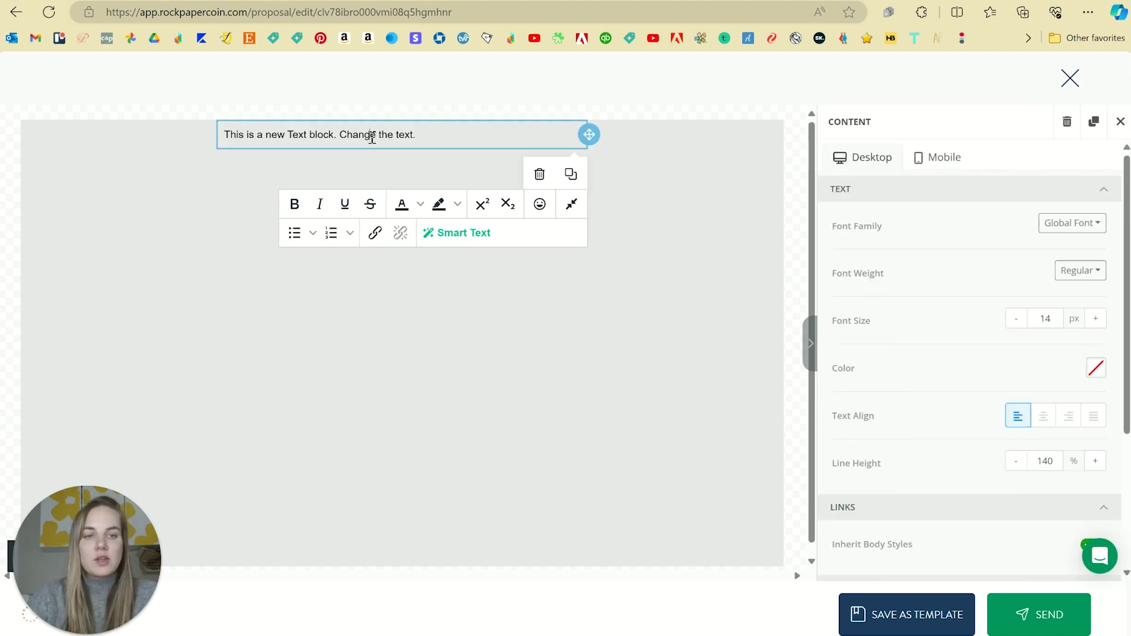
triple_click(371, 135)
scroll(952, 297, "down", 3)
scroll(951, 297, "up", 3)
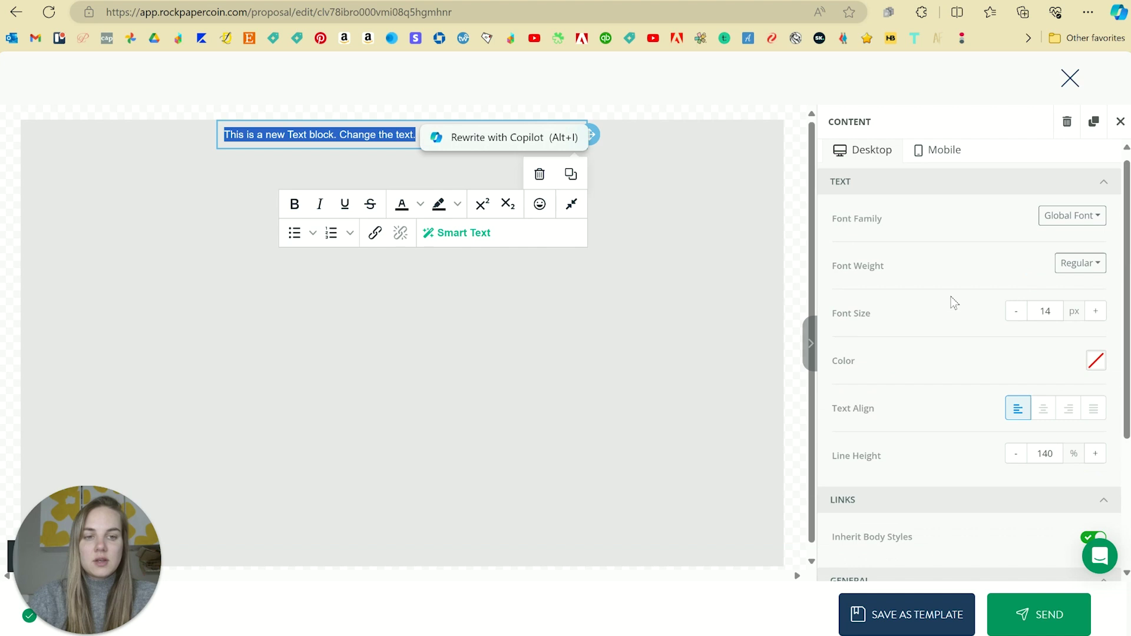
scroll(951, 301, "up", 1)
left_click(704, 236)
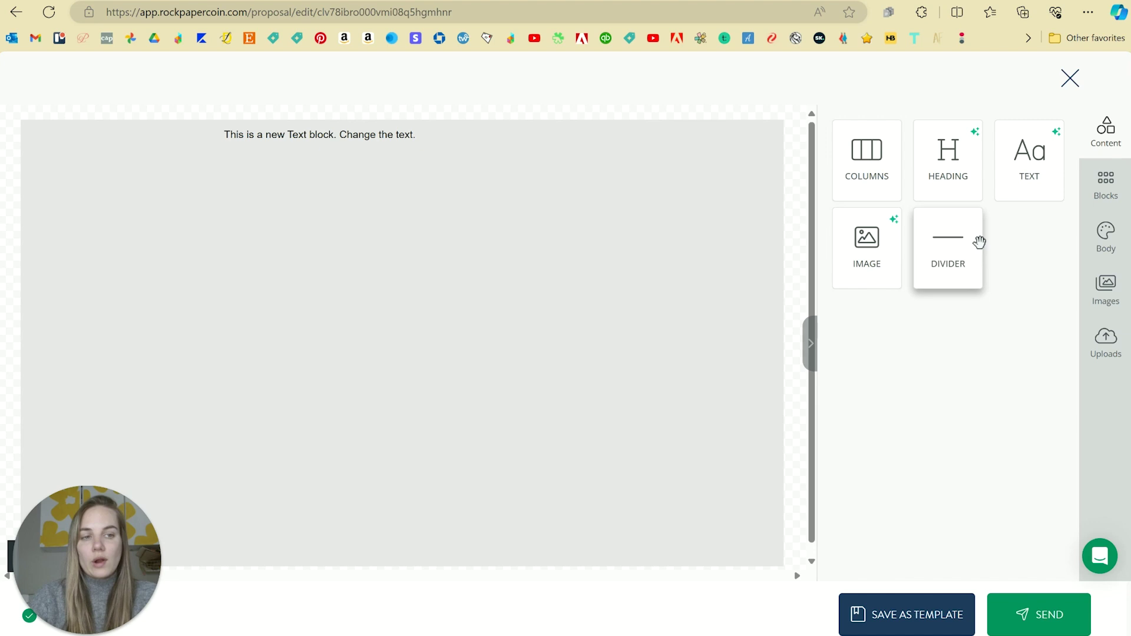
Add an empty row below the text and split it into four columns.
left_click(1105, 185)
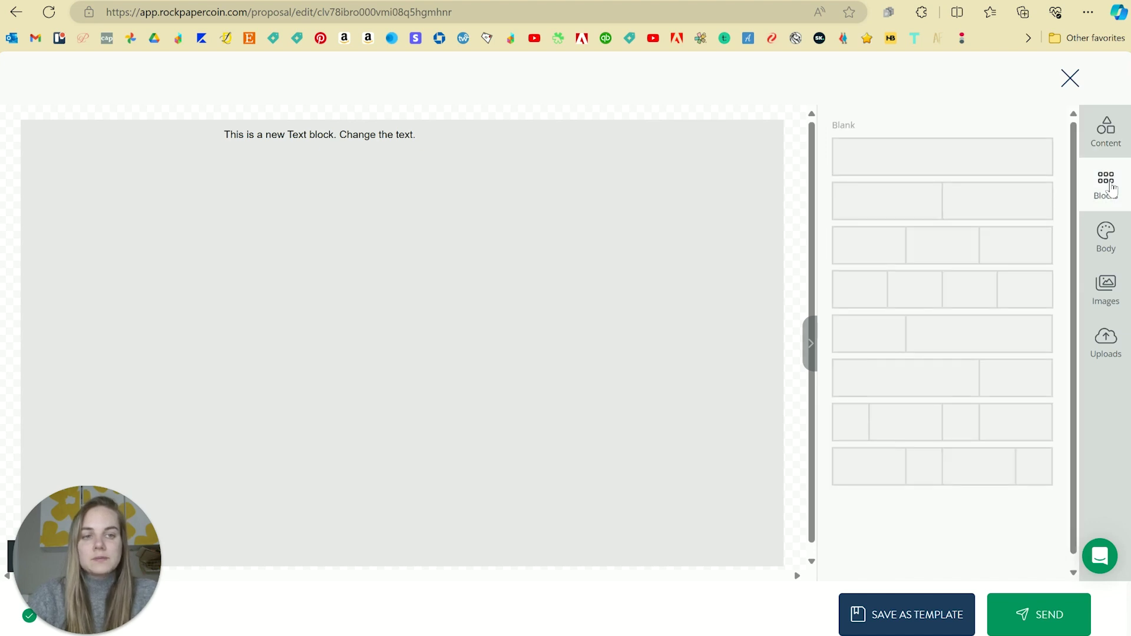
left_click_drag(908, 163, 407, 142)
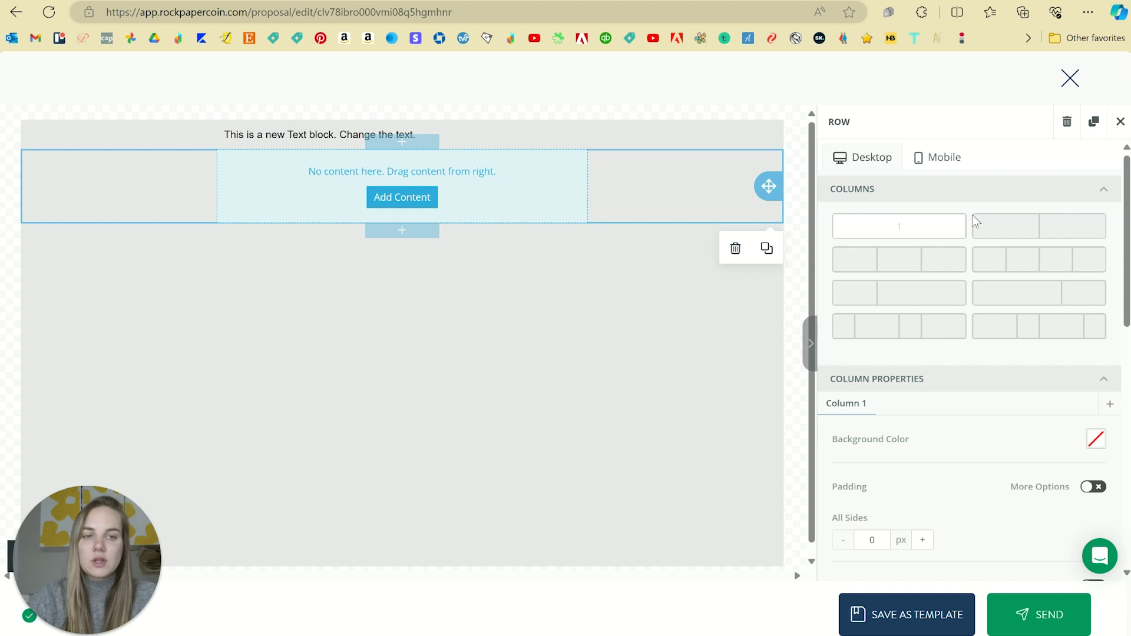
left_click_drag(1039, 227, 398, 274)
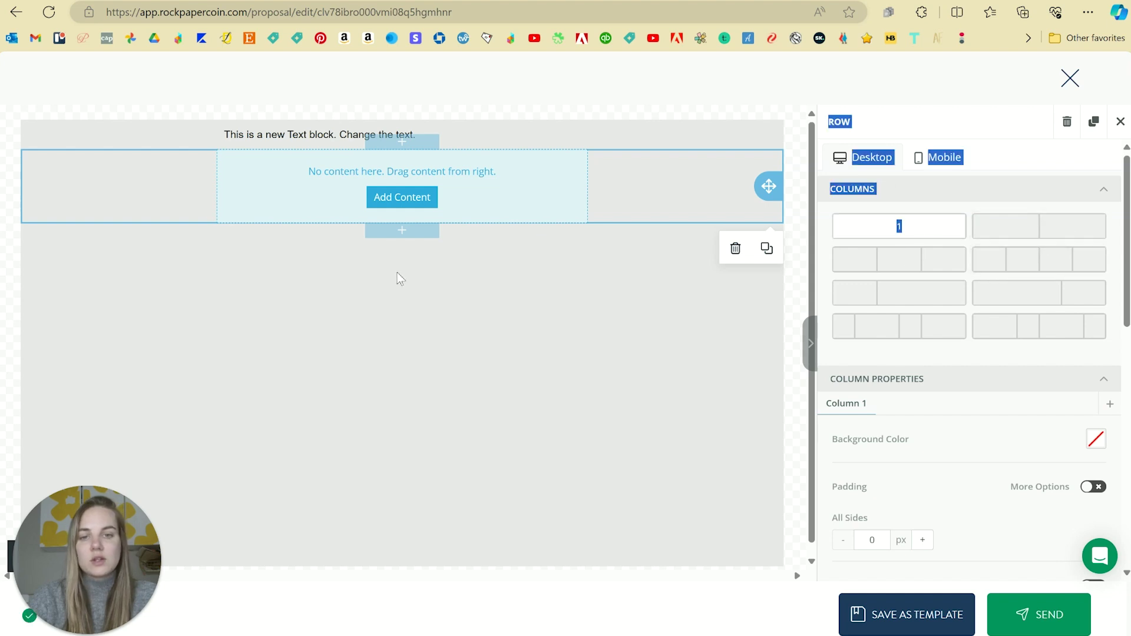
left_click(446, 247)
left_click(1038, 256)
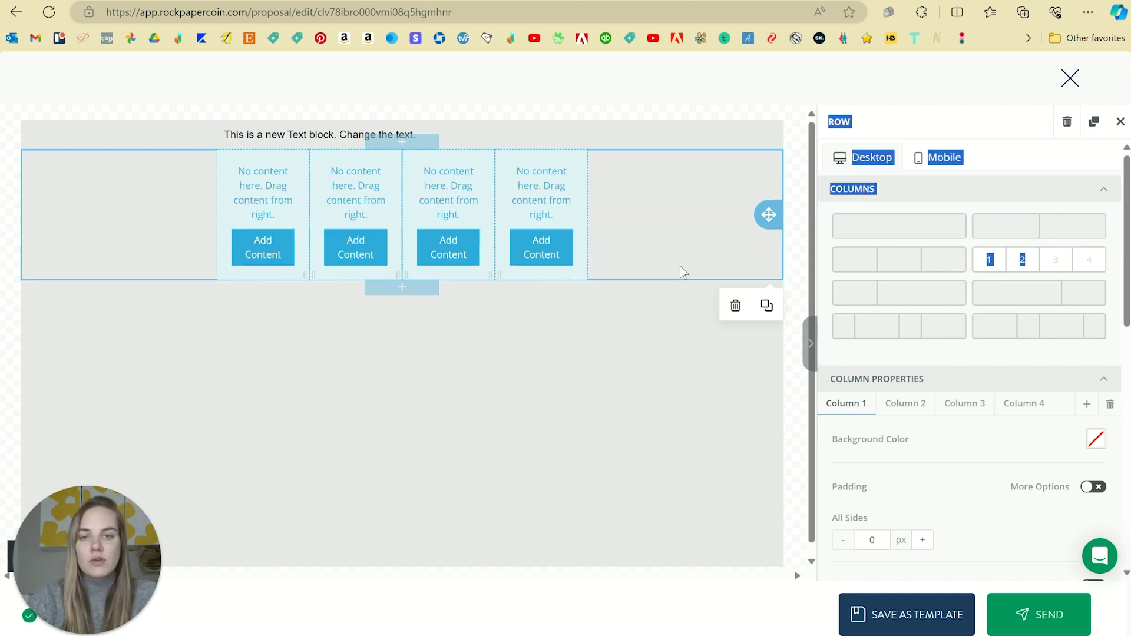
left_click(263, 247)
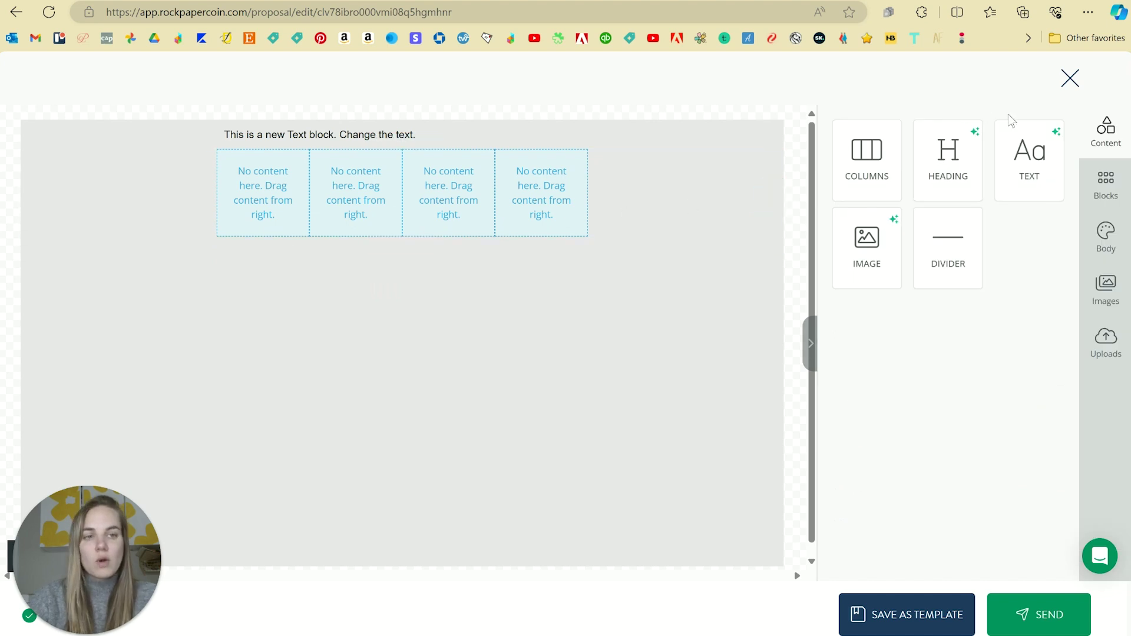
left_click(1105, 241)
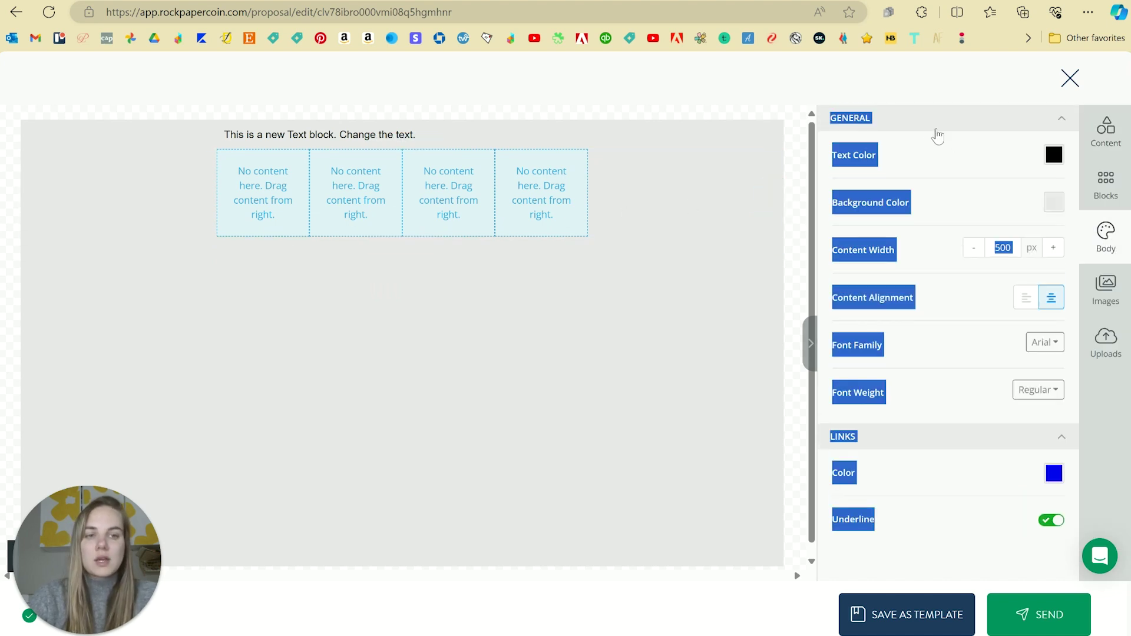
left_click(932, 155)
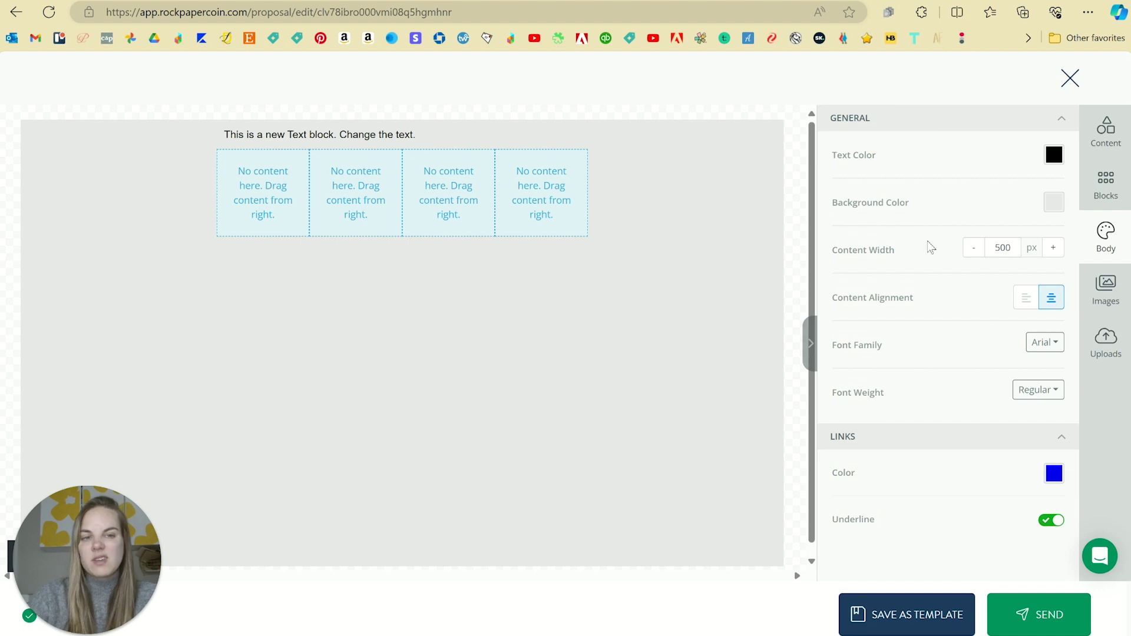
left_click(1107, 292)
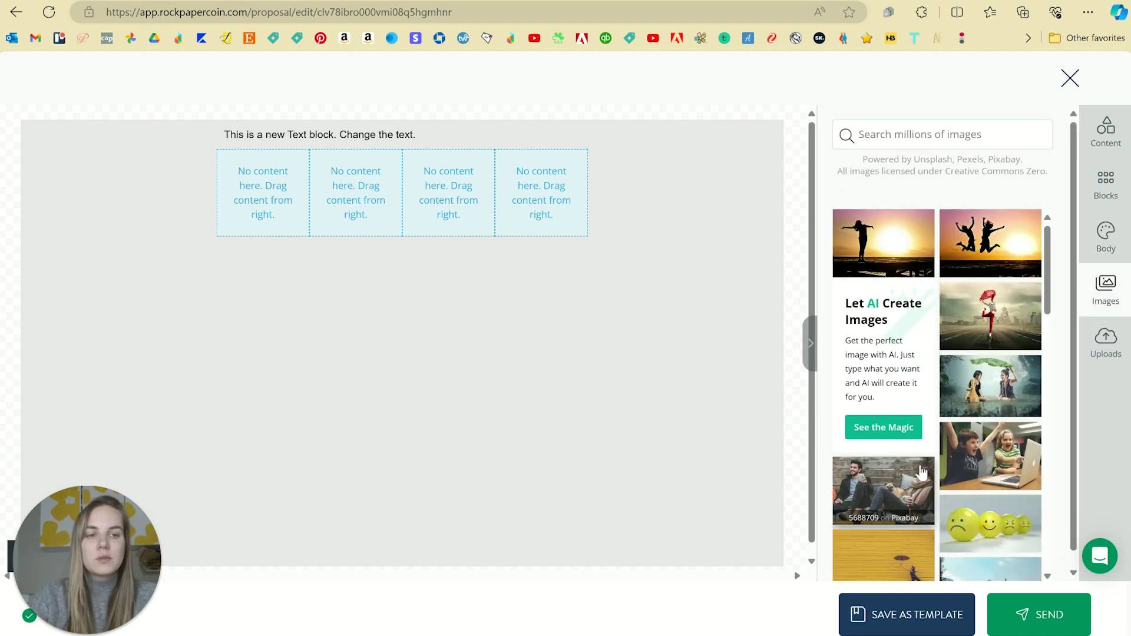
scroll(937, 398, "down", 5)
scroll(928, 442, "down", 5)
scroll(922, 460, "up", 5)
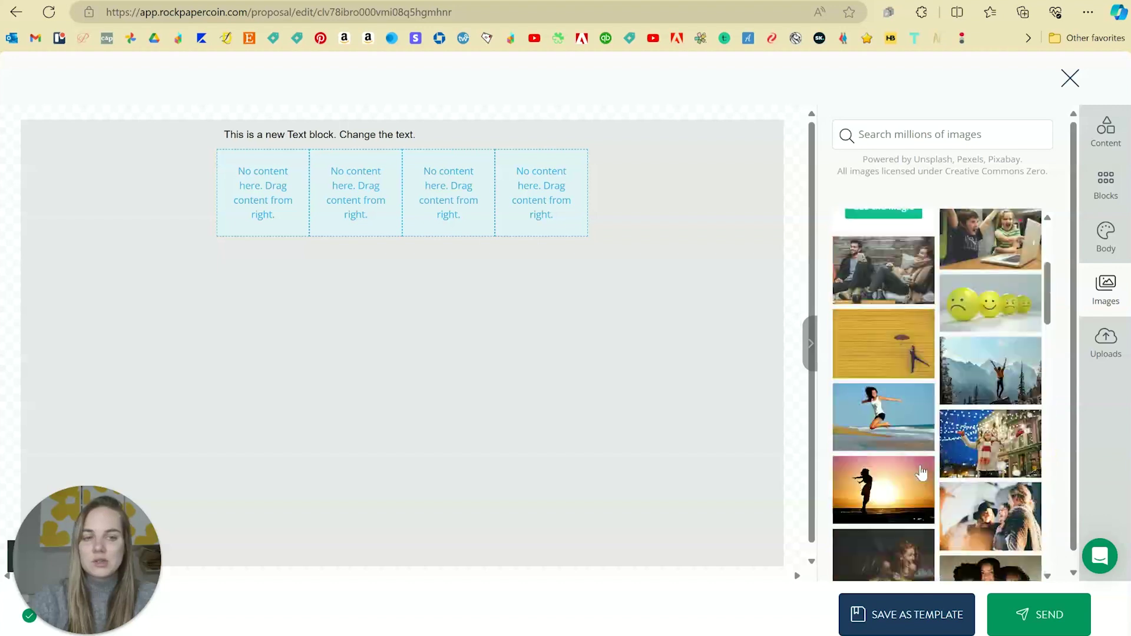
scroll(902, 398, "up", 5)
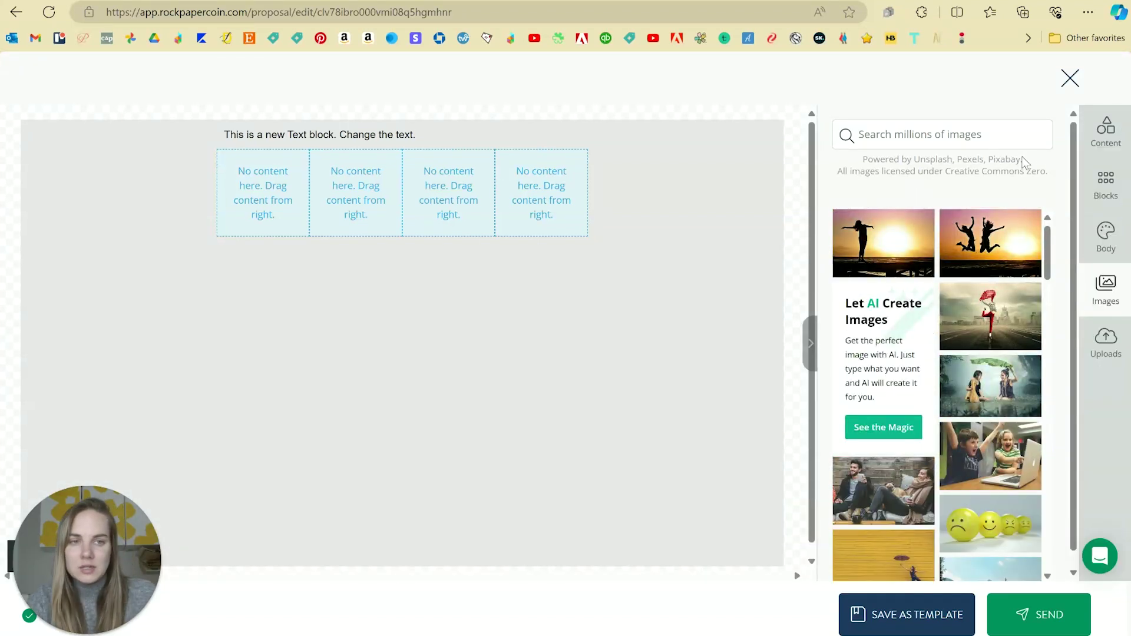
left_click(1108, 340)
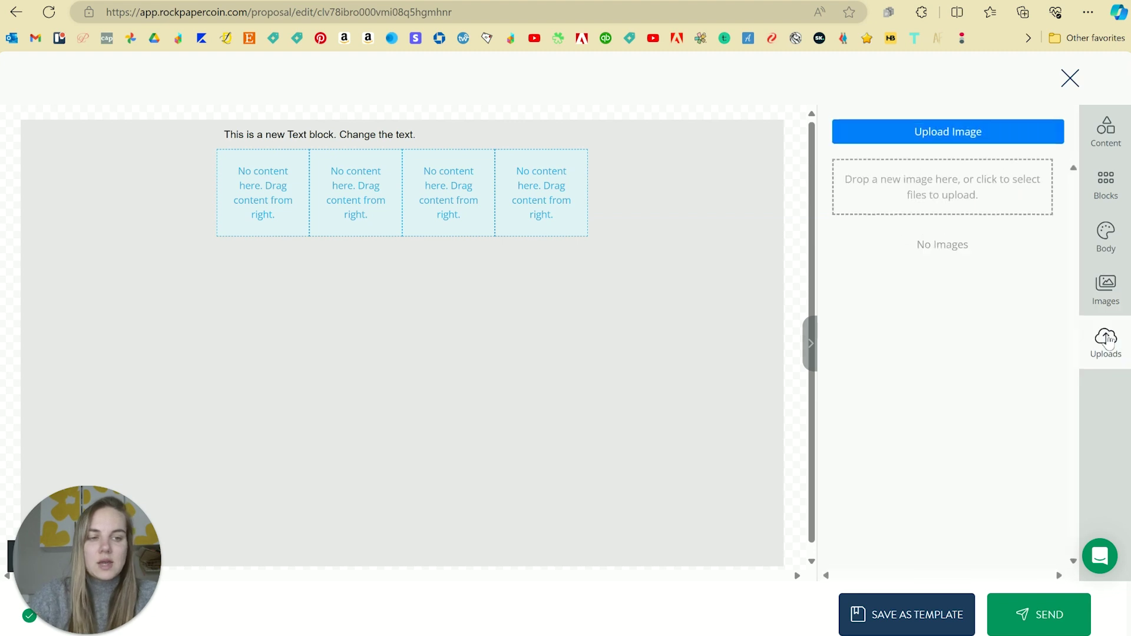
left_click(1108, 133)
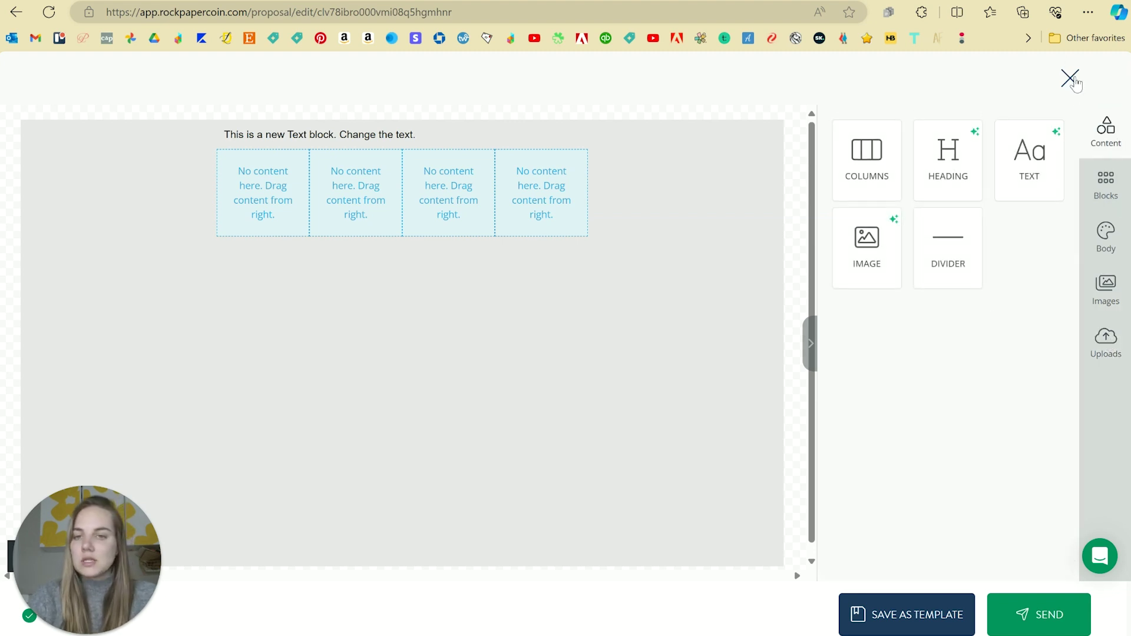
left_click(1071, 80)
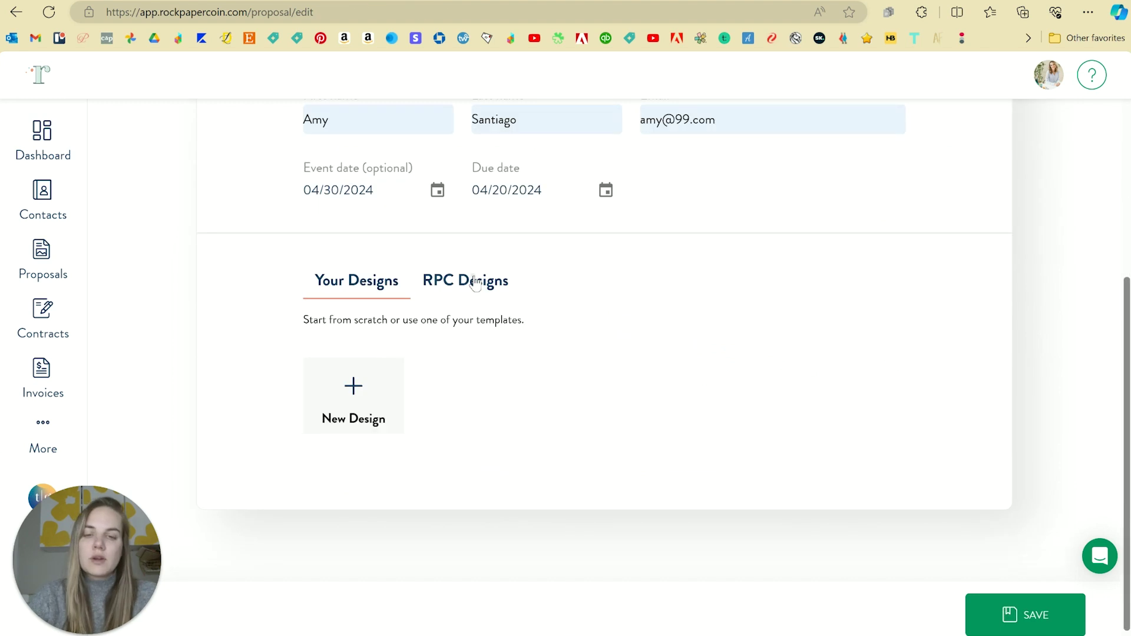
Apply the pink A Day to Remember design and inspect its bride photo and package blocks.
left_click(476, 283)
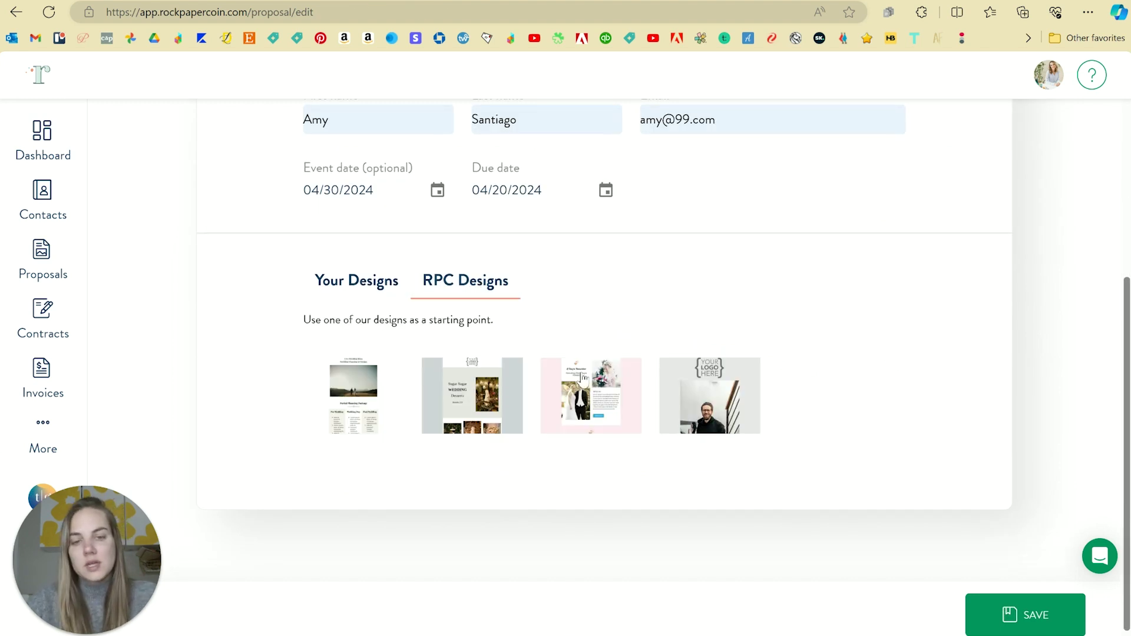
left_click(585, 381)
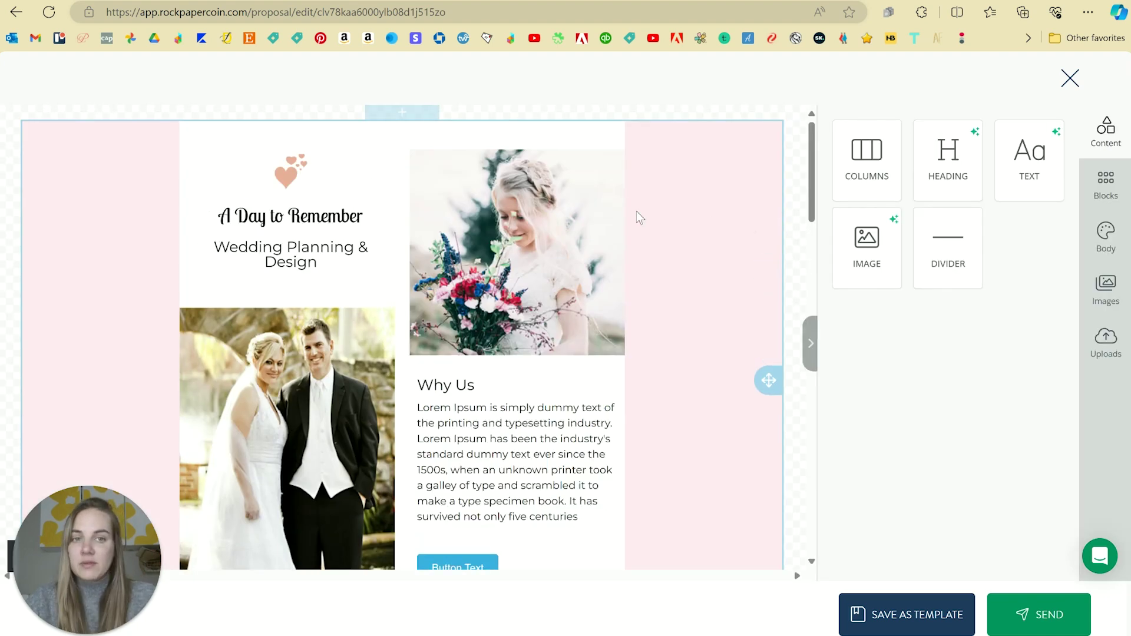
scroll(629, 324, "down", 3)
scroll(629, 323, "down", 1)
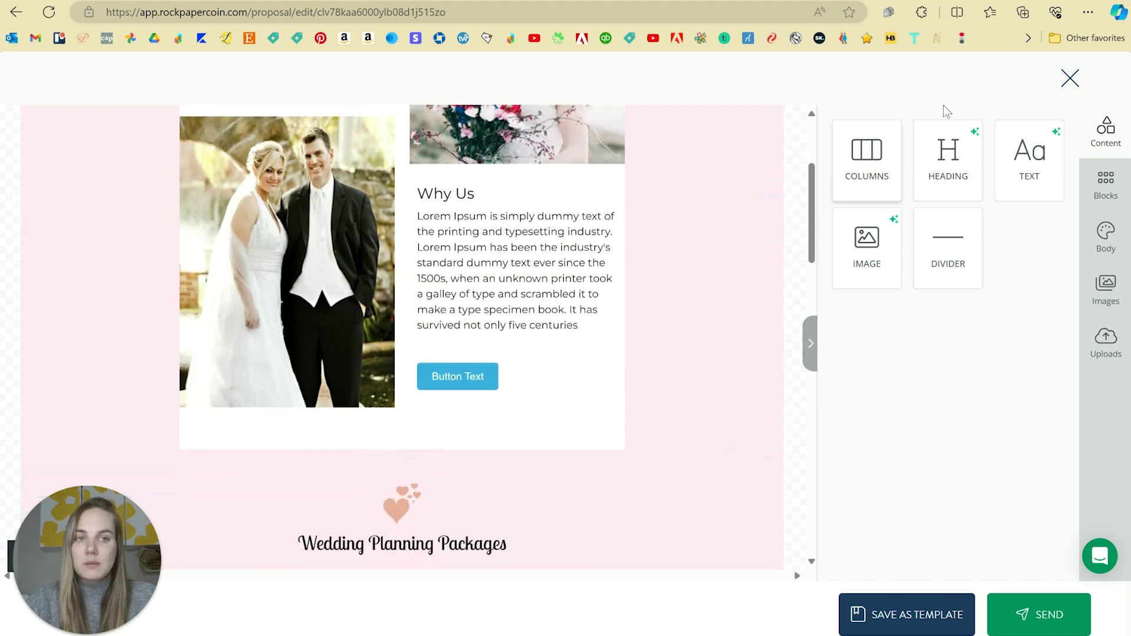
mouse_move(514, 277)
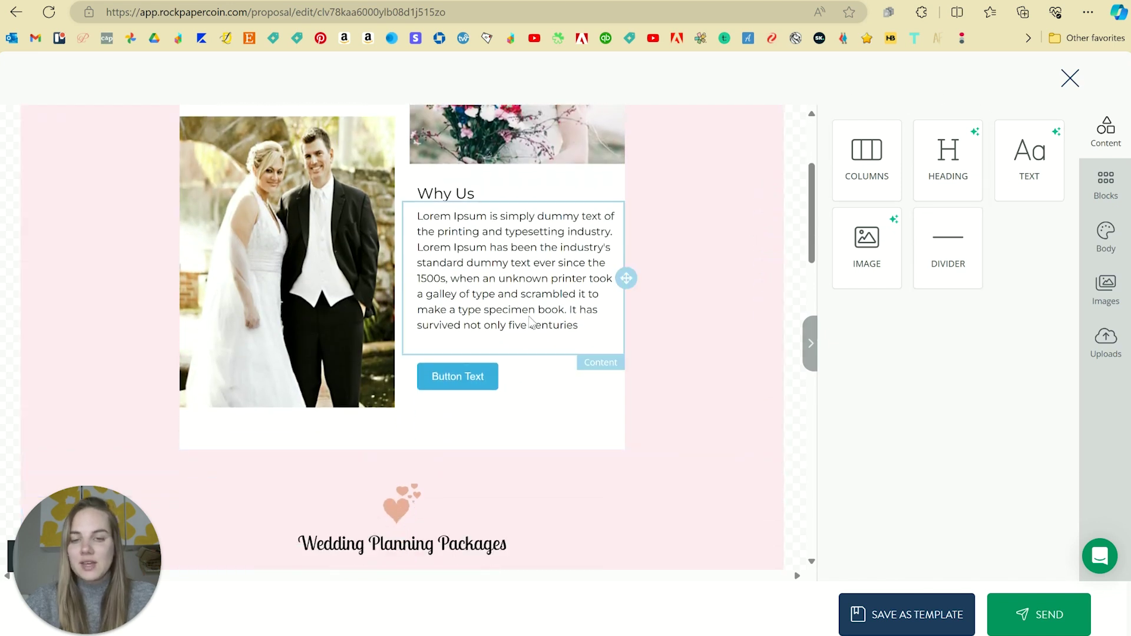
scroll(695, 356, "down", 4)
scroll(694, 355, "down", 4)
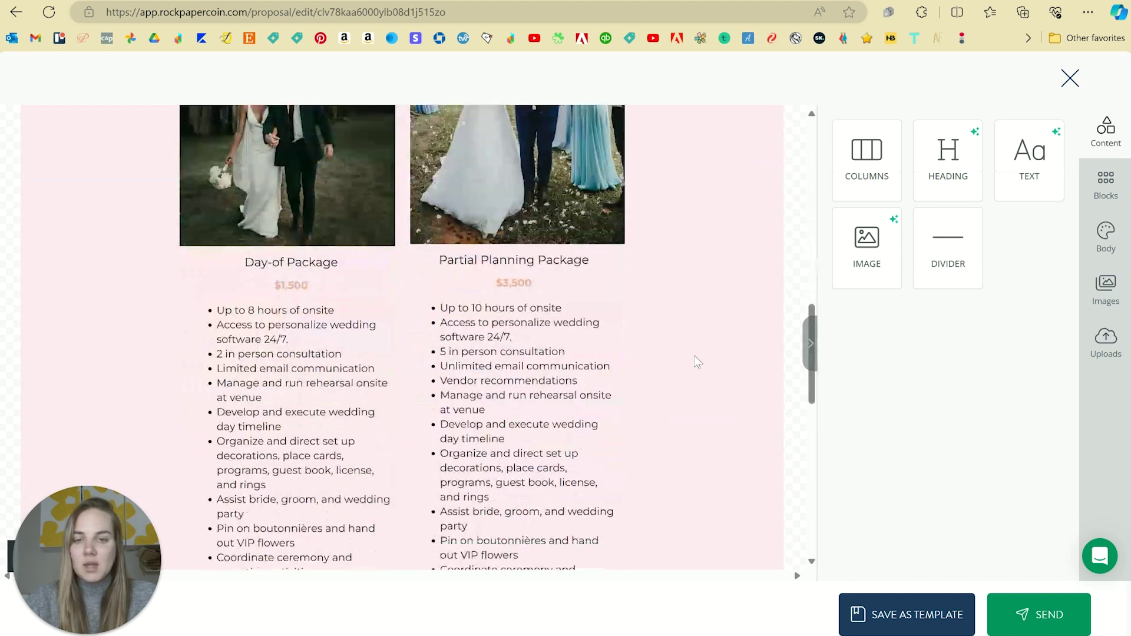
scroll(694, 355, "down", 4)
scroll(693, 355, "down", 4)
scroll(695, 356, "up", 6)
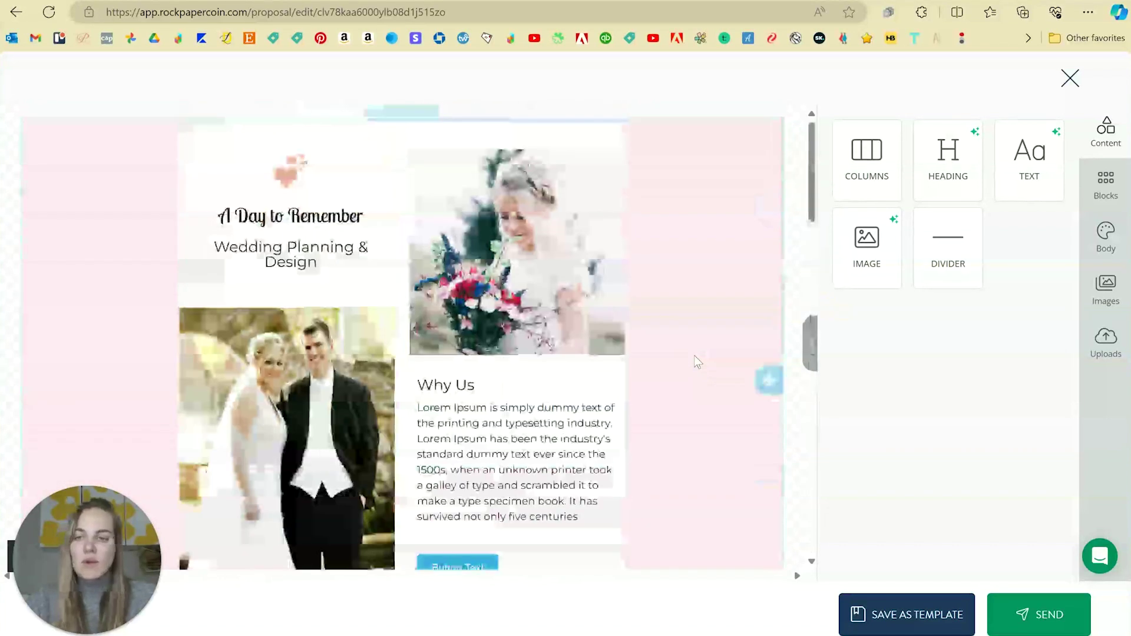
scroll(693, 355, "up", 6)
left_click(513, 247)
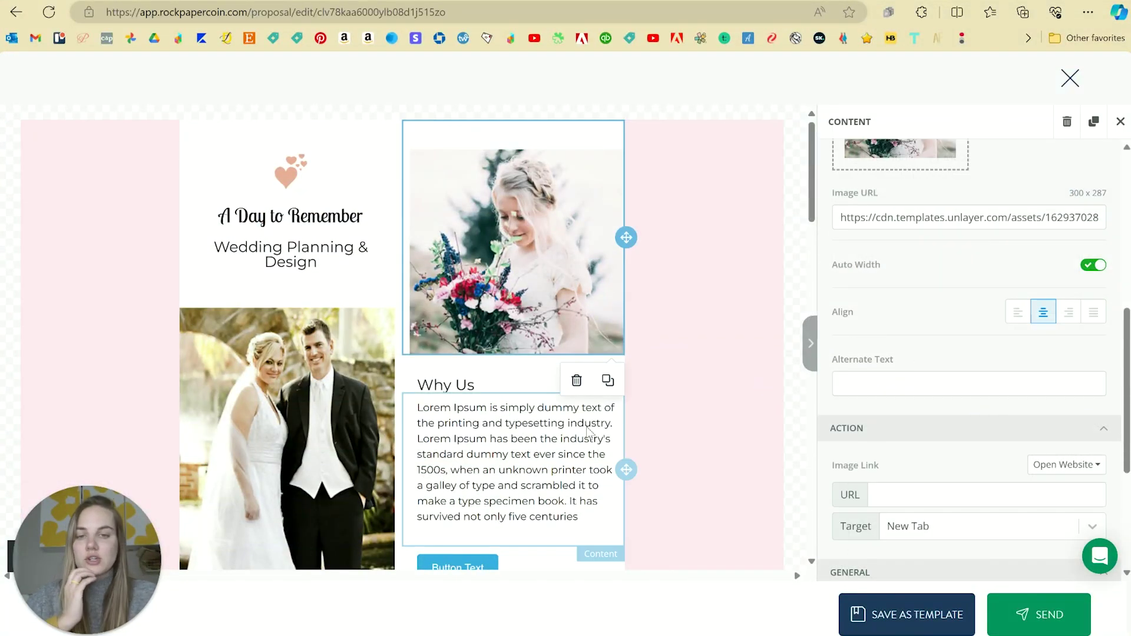
scroll(586, 425, "down", 5)
scroll(586, 425, "down", 3)
scroll(586, 425, "down", 4)
scroll(585, 428, "down", 5)
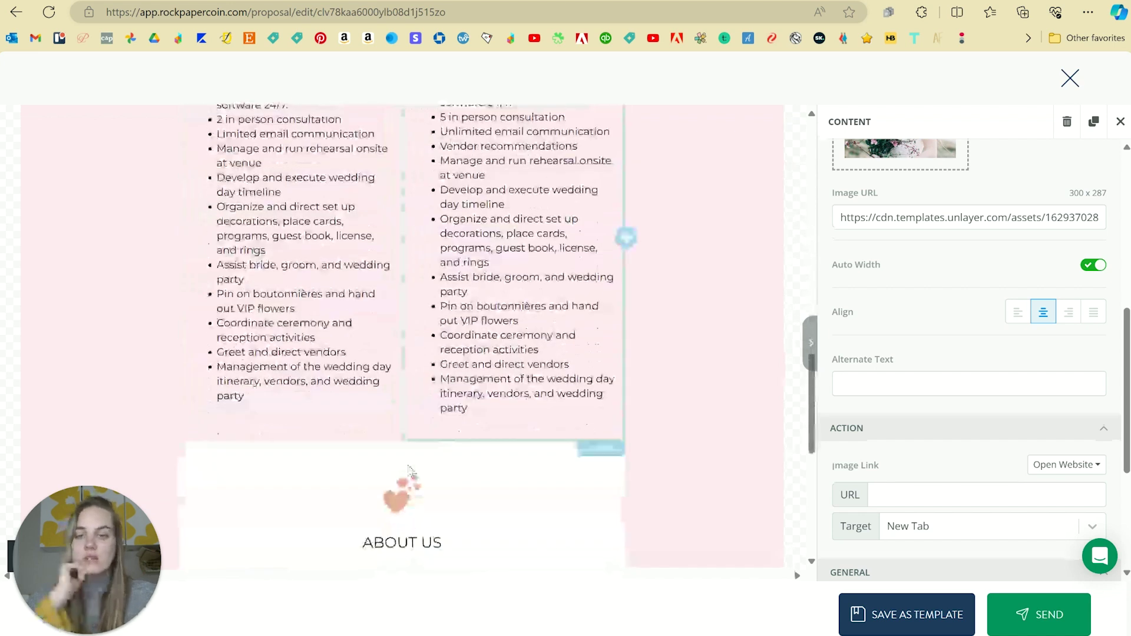
scroll(486, 425, "down", 4)
scroll(358, 457, "down", 4)
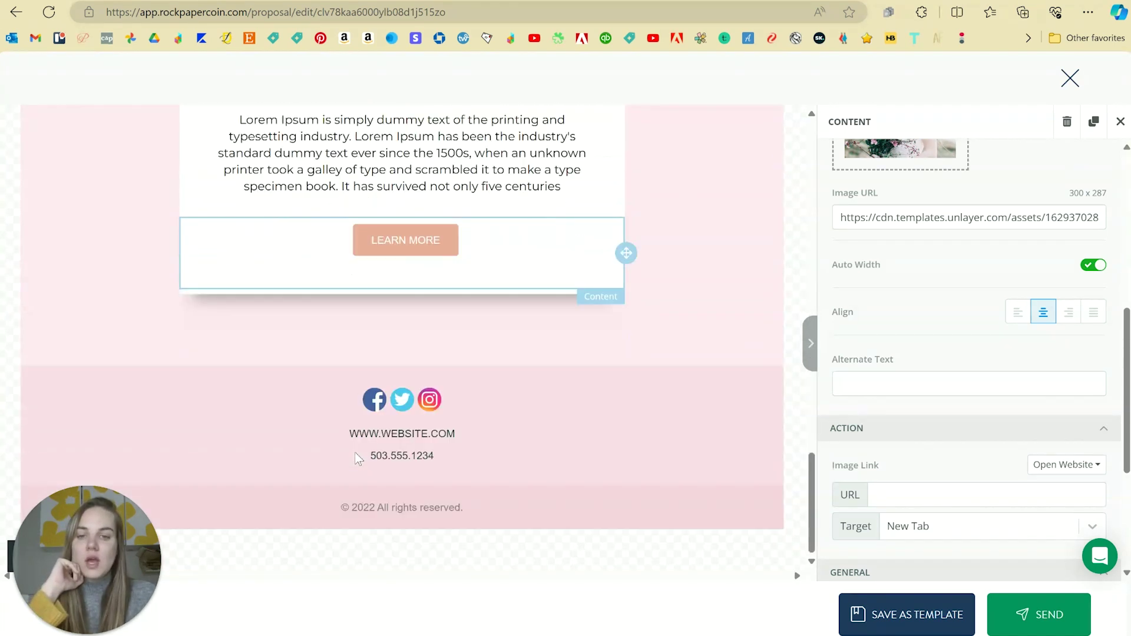
scroll(381, 398, "up", 10)
scroll(510, 282, "up", 4)
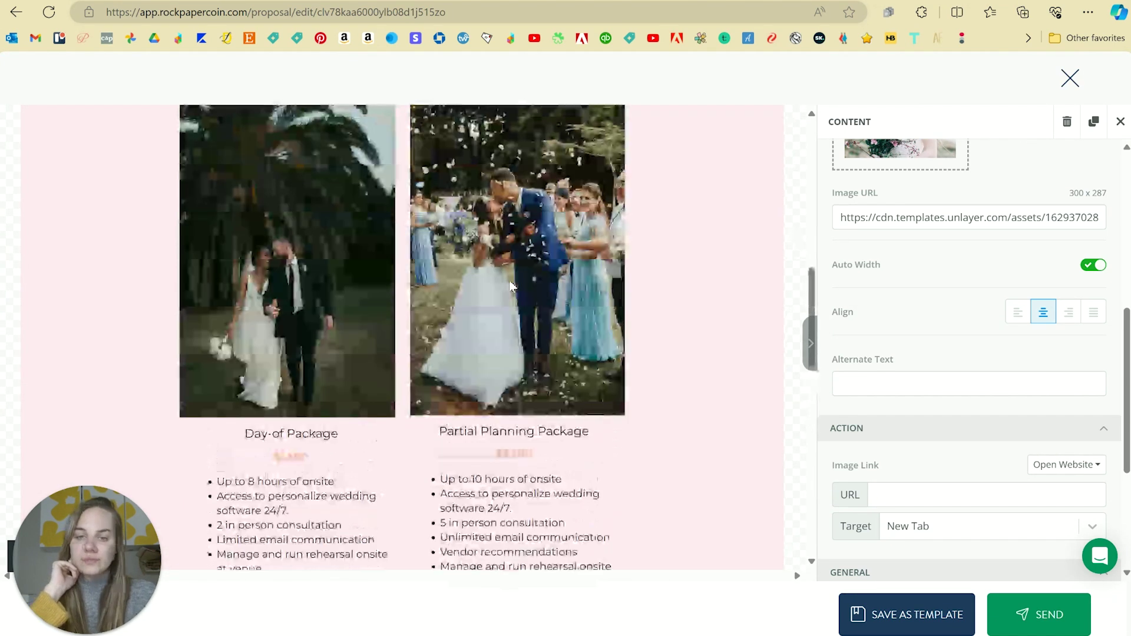
scroll(511, 281, "up", 3)
scroll(511, 281, "up", 4)
scroll(511, 281, "down", 3)
scroll(511, 281, "down", 3)
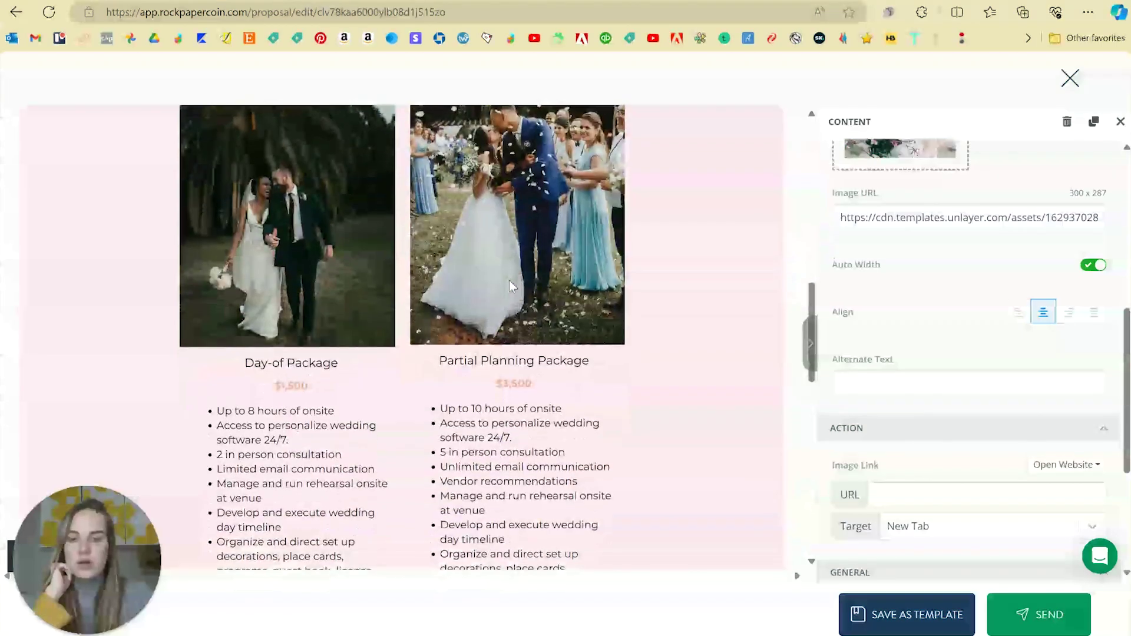
left_click(499, 442)
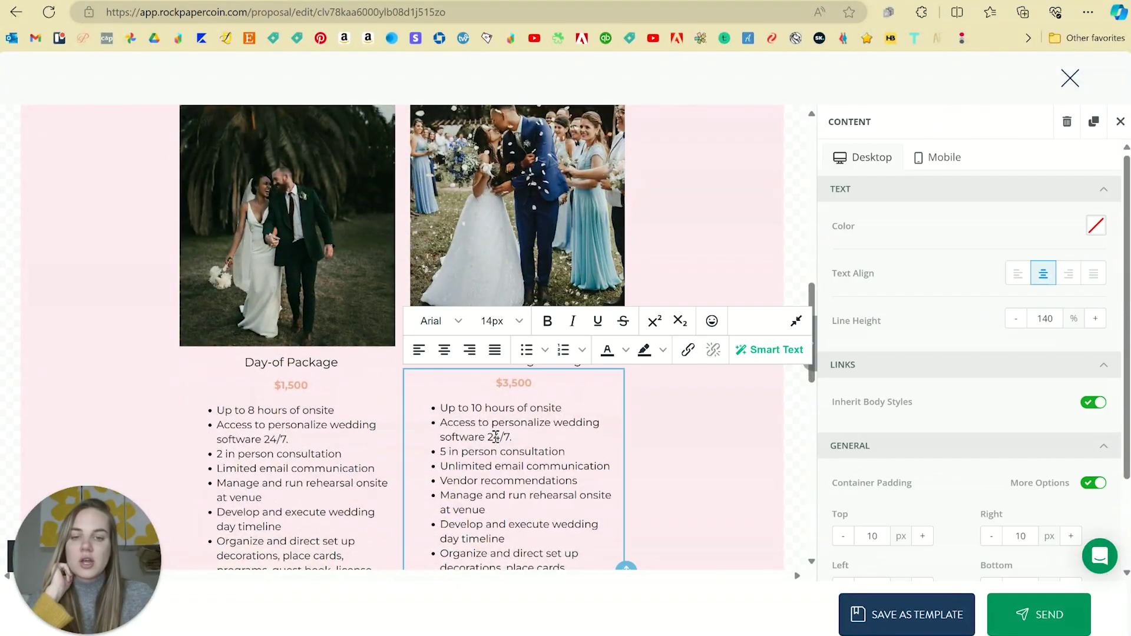
scroll(499, 441, "down", 5)
scroll(499, 441, "down", 5)
scroll(500, 442, "up", 8)
scroll(498, 441, "up", 6)
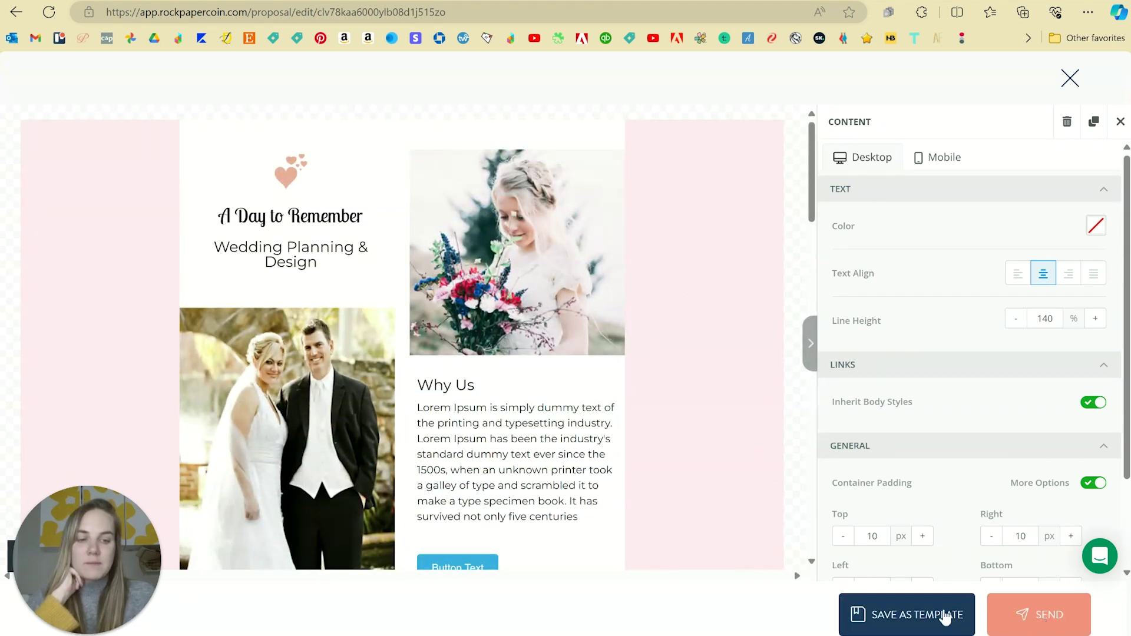
left_click(945, 616)
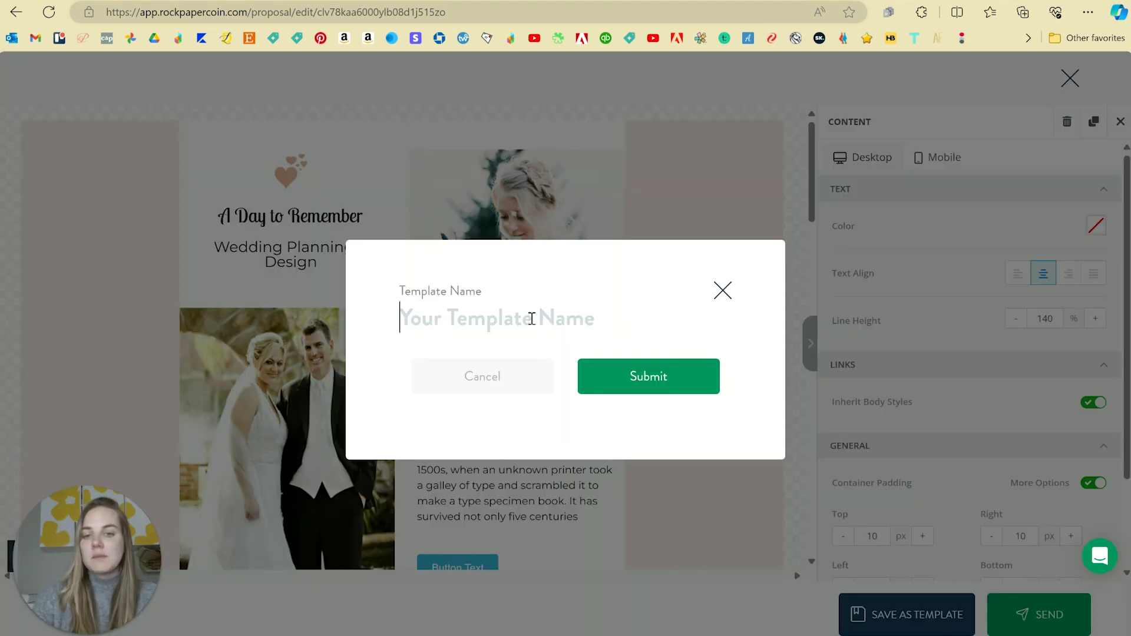
Name the template 'Invitation Proposal Template' and submit it.
left_click(531, 318)
type("Invi")
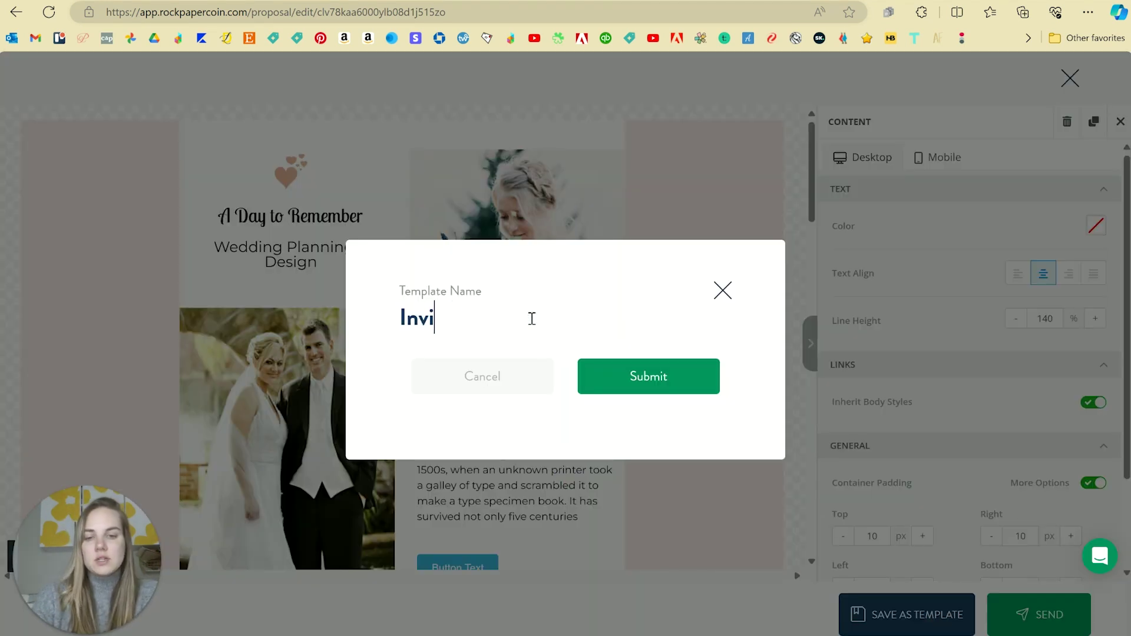
type("tation Proposal ")
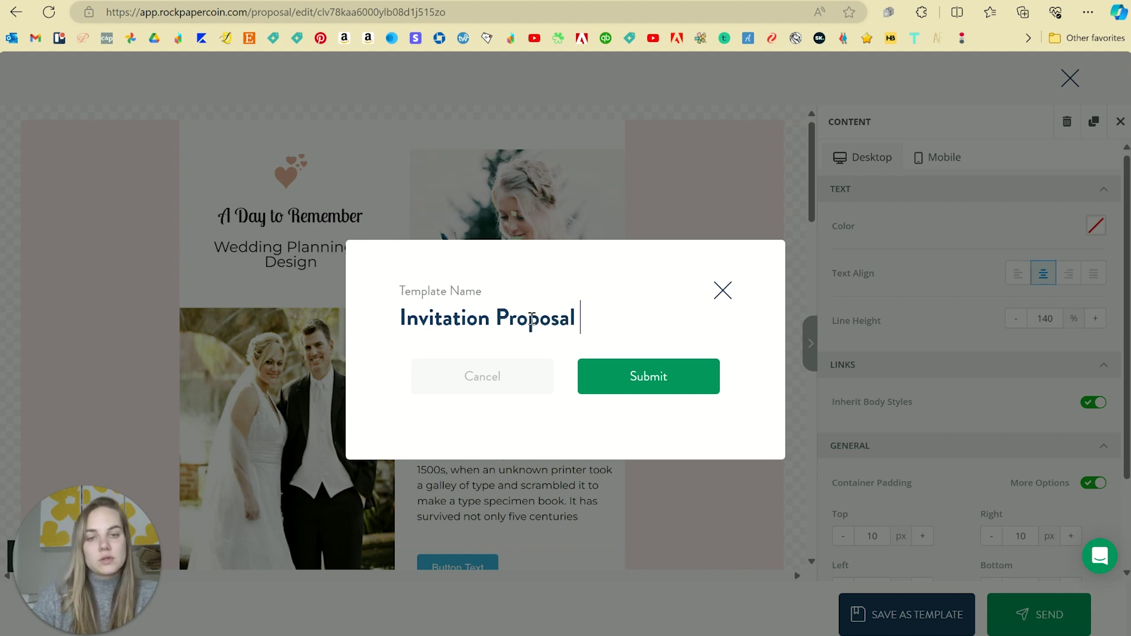
type("Template")
left_click(687, 377)
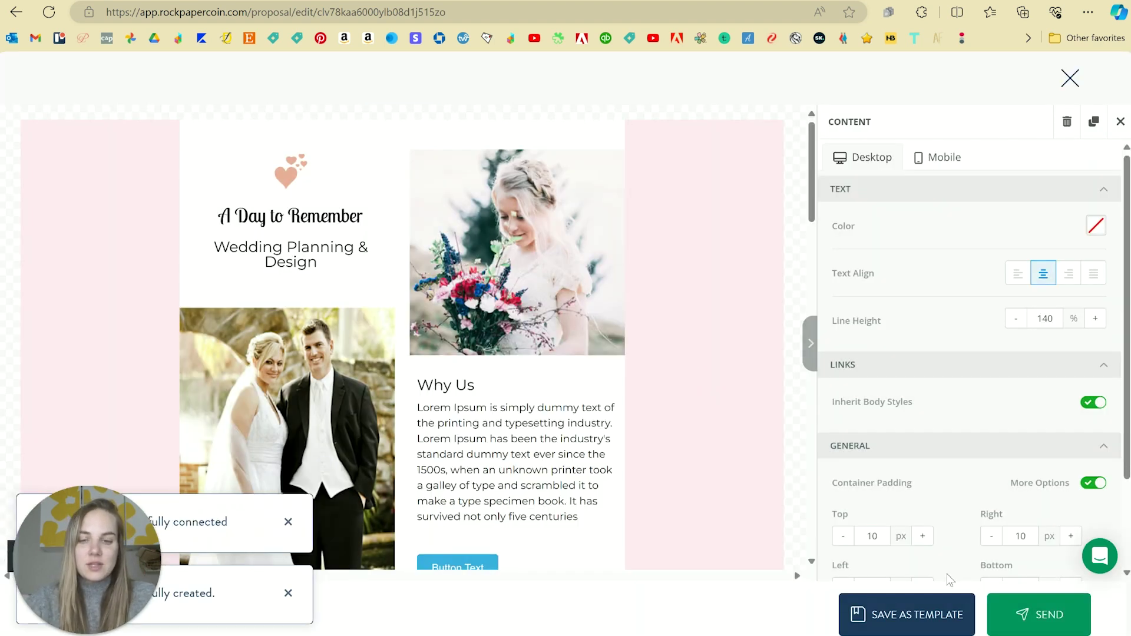
Send the proposal, then confirm it appears under Amy Santiago's Proposals tab.
left_click(1031, 614)
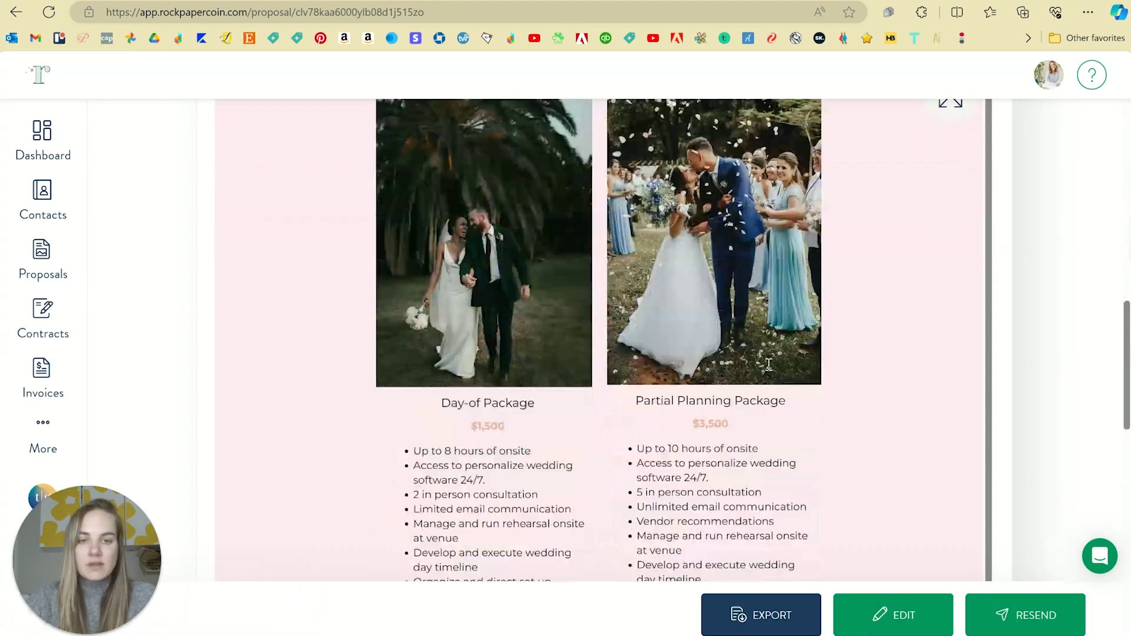
scroll(769, 370, "down", 10)
scroll(766, 369, "up", 6)
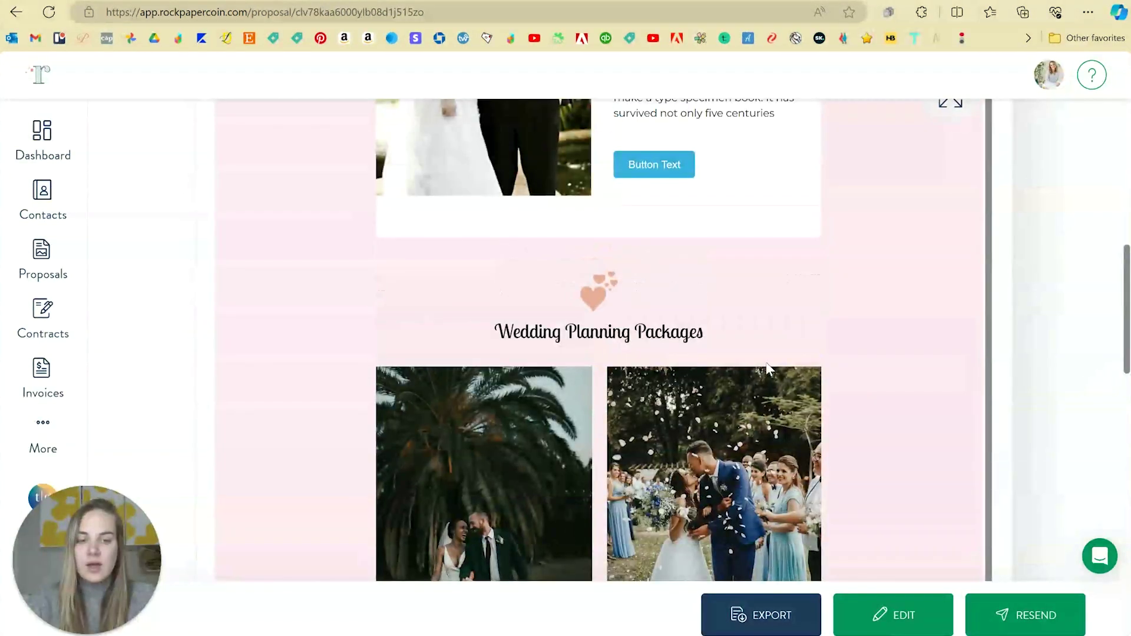
scroll(802, 263, "up", 8)
scroll(803, 263, "up", 3)
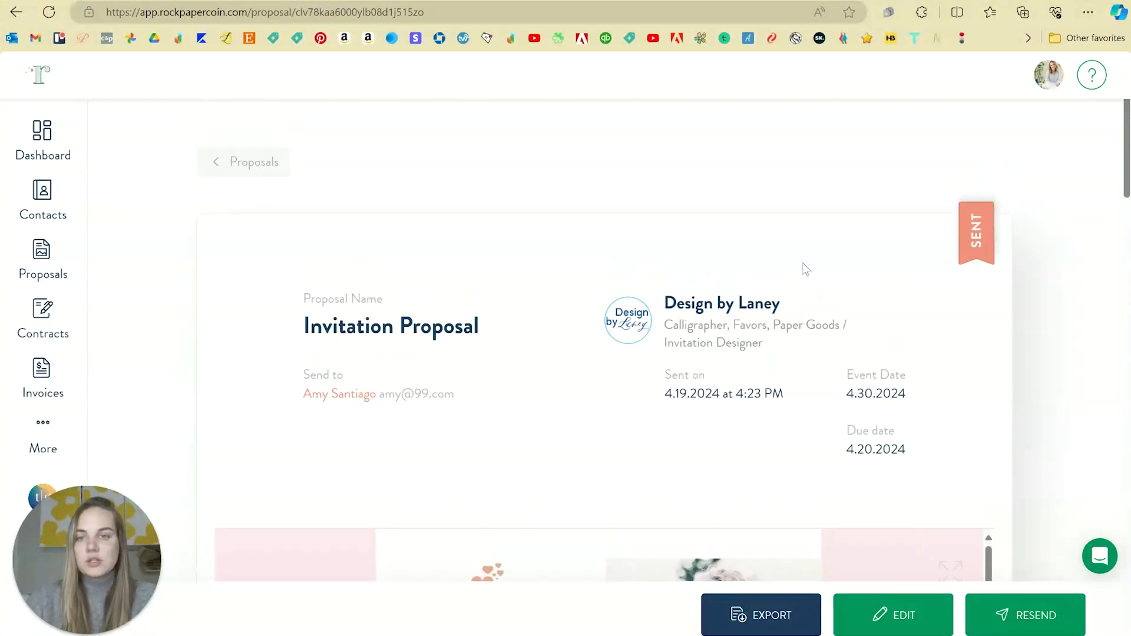
left_click(35, 201)
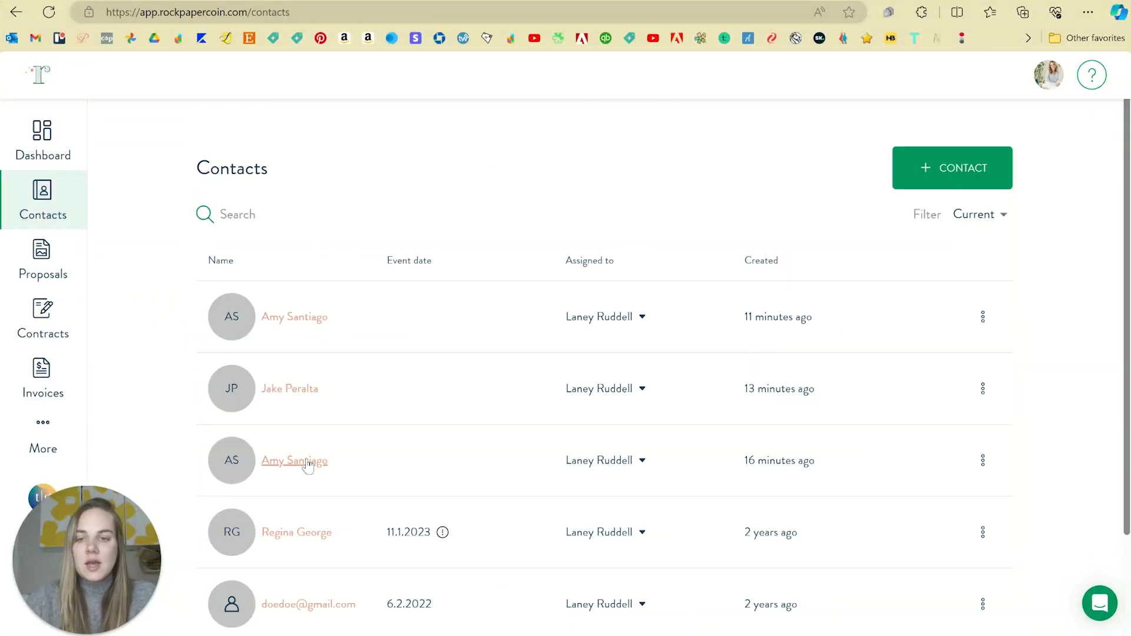
left_click(300, 461)
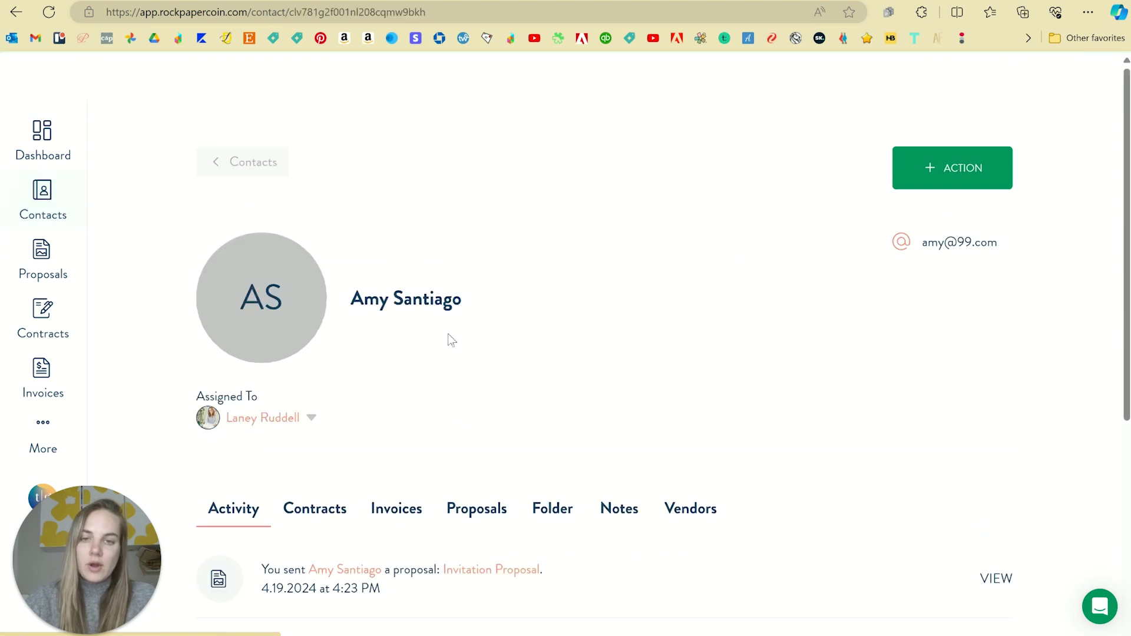
left_click(476, 479)
scroll(500, 508, "down", 4)
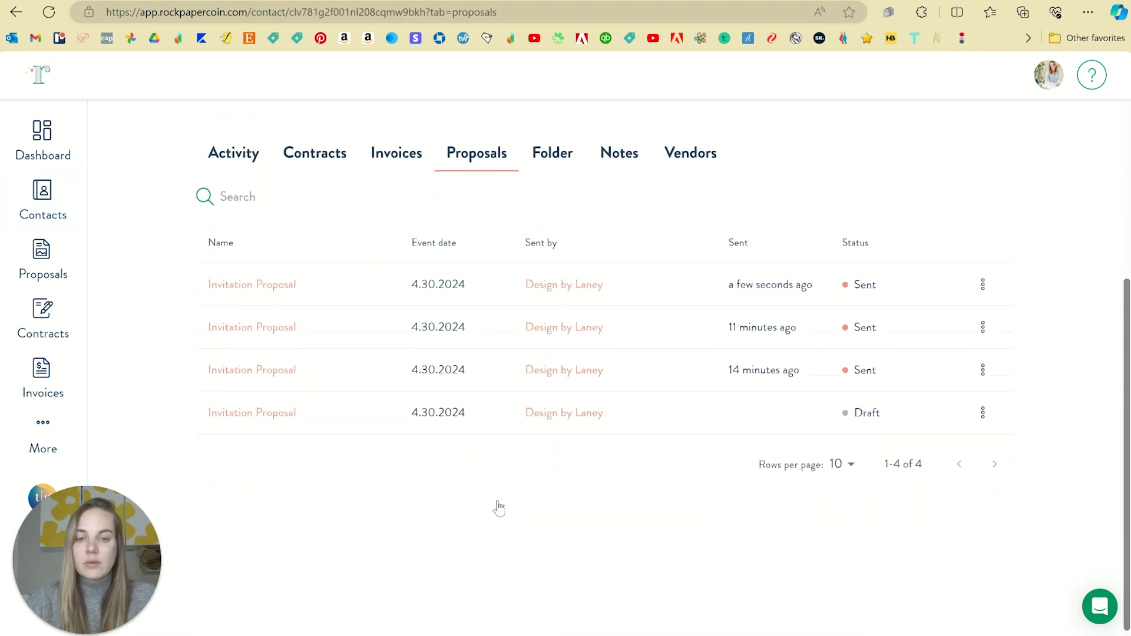
left_click(44, 424)
left_click(185, 329)
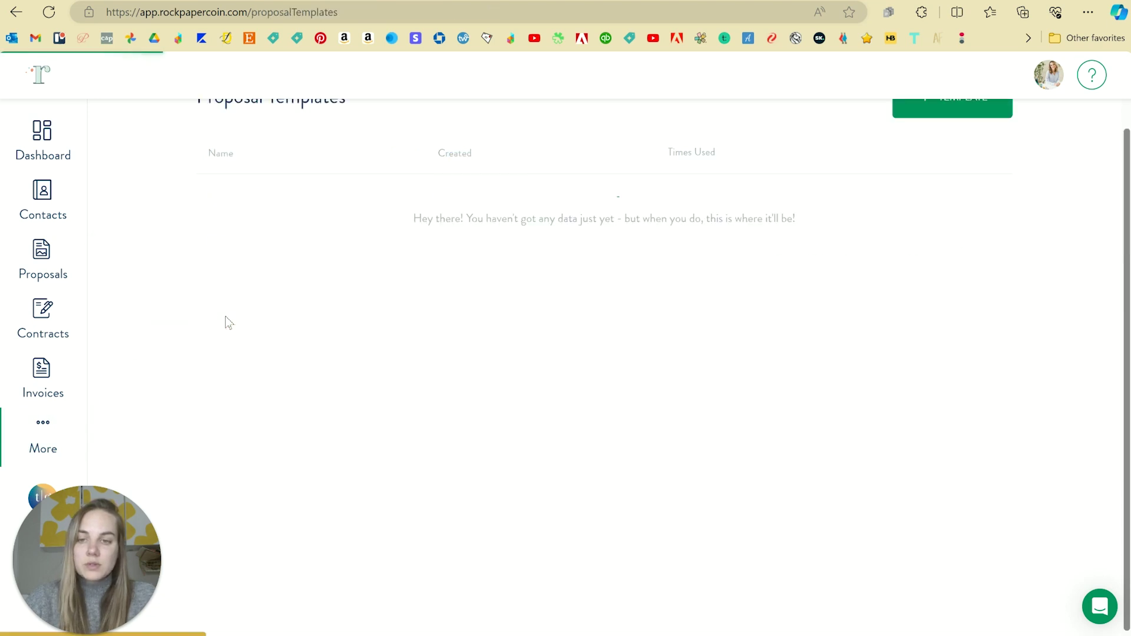
left_click(296, 194)
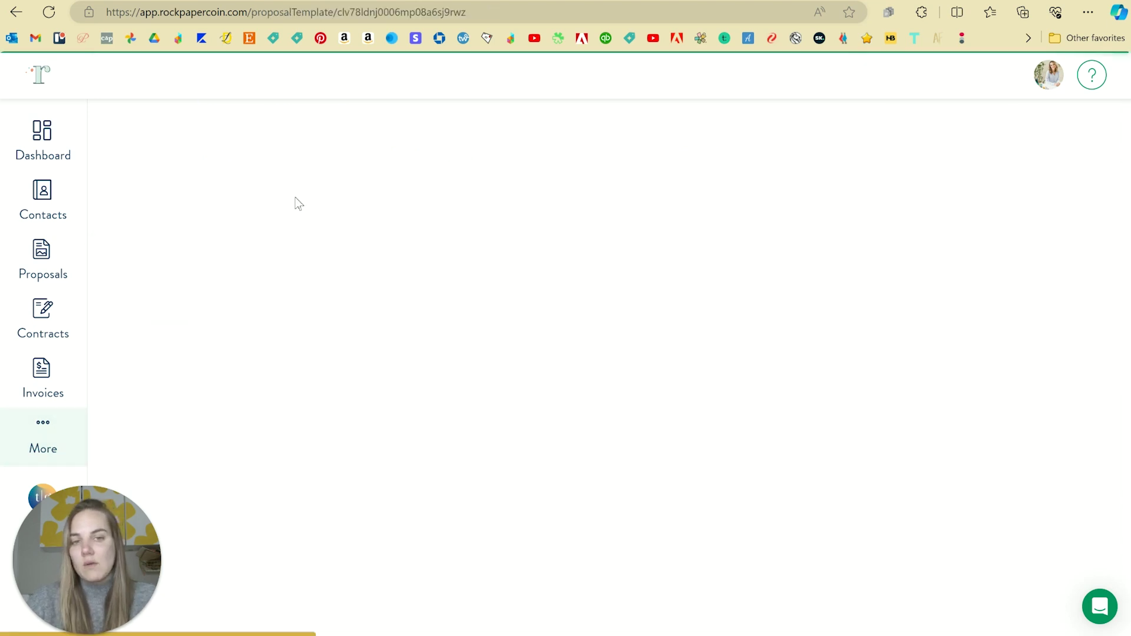
scroll(596, 313, "down", 5)
scroll(597, 313, "down", 5)
scroll(596, 313, "down", 5)
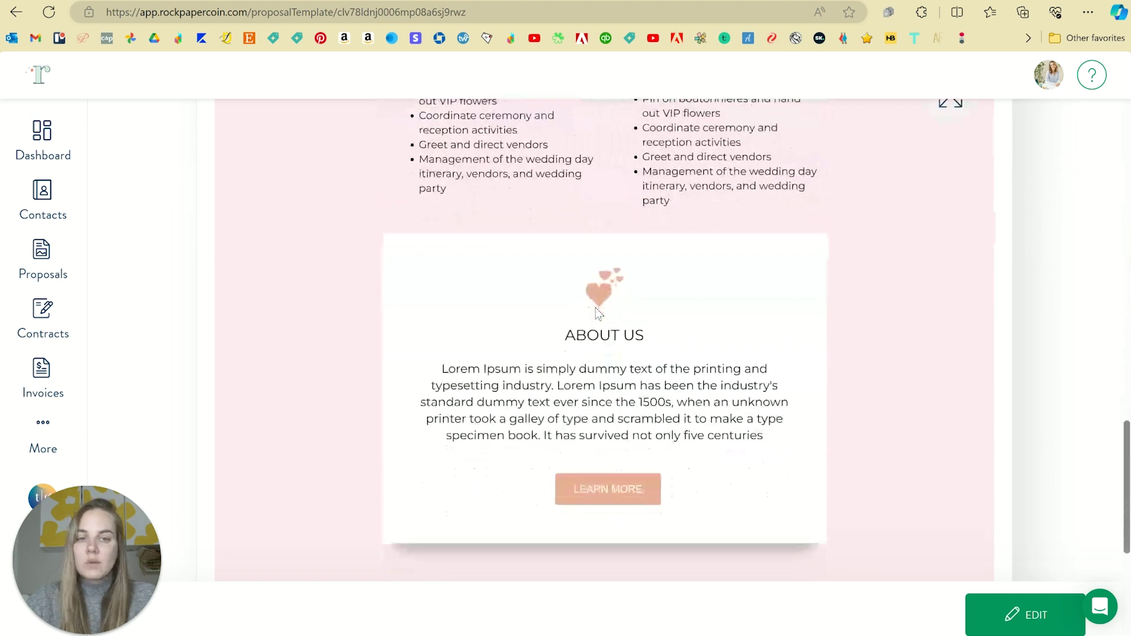
scroll(597, 314, "down", 5)
scroll(595, 308, "up", 5)
scroll(595, 307, "up", 10)
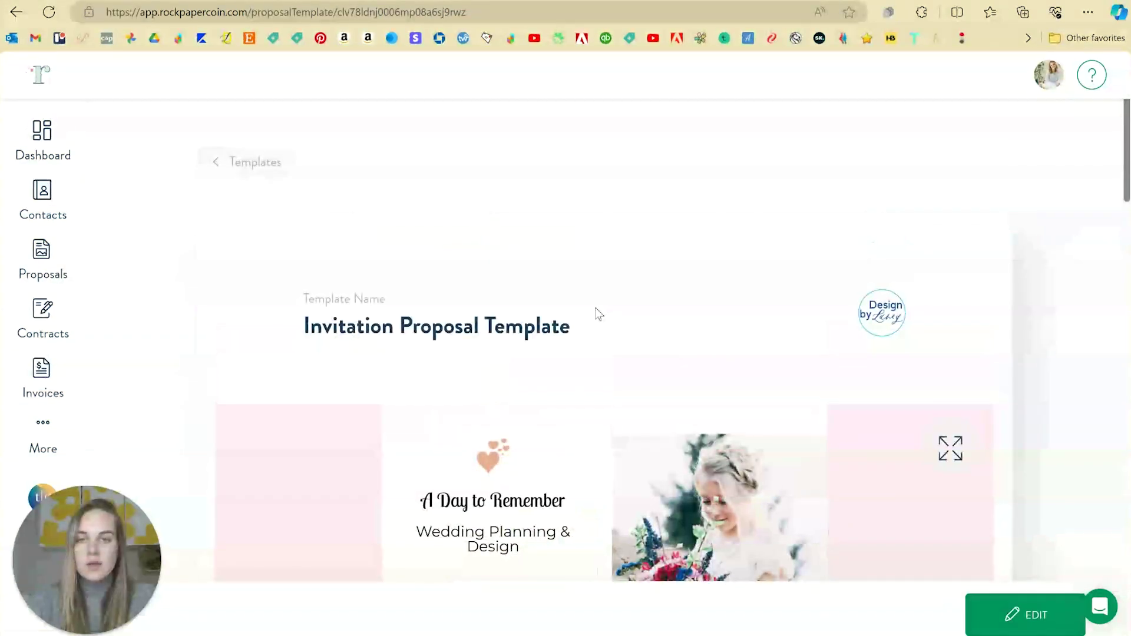
left_click(1025, 615)
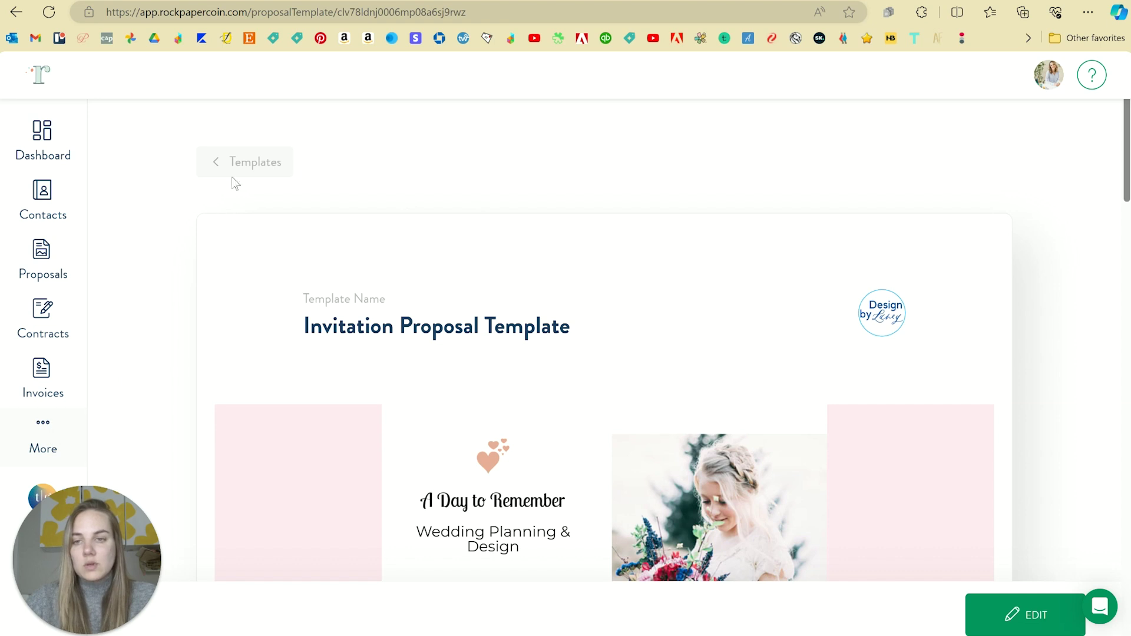
left_click(255, 162)
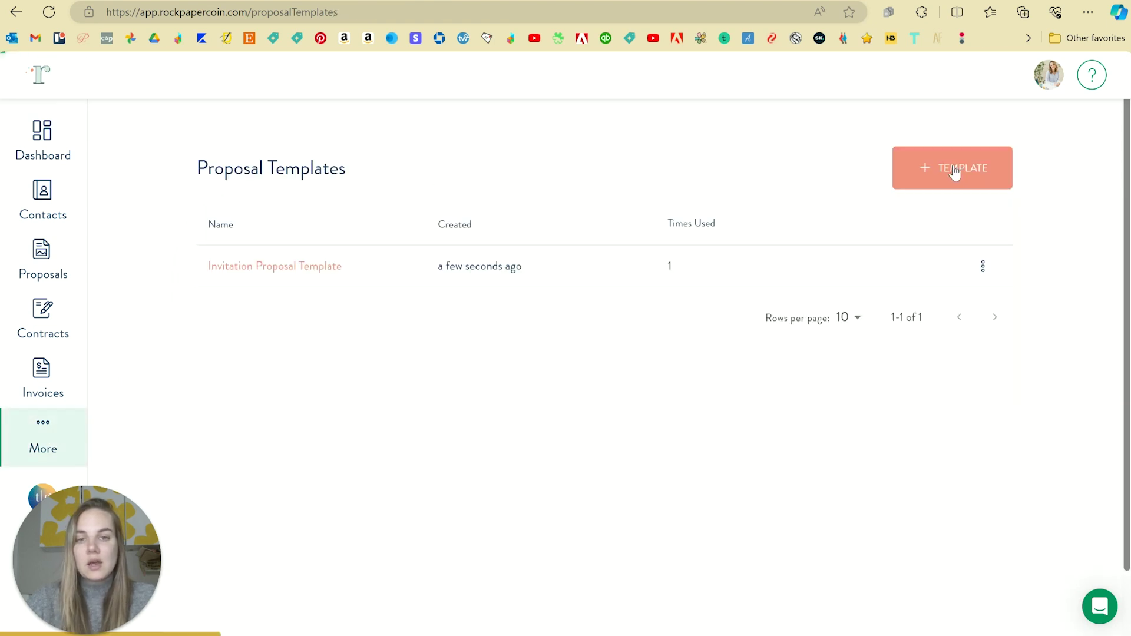
left_click(955, 170)
scroll(624, 400, "down", 3)
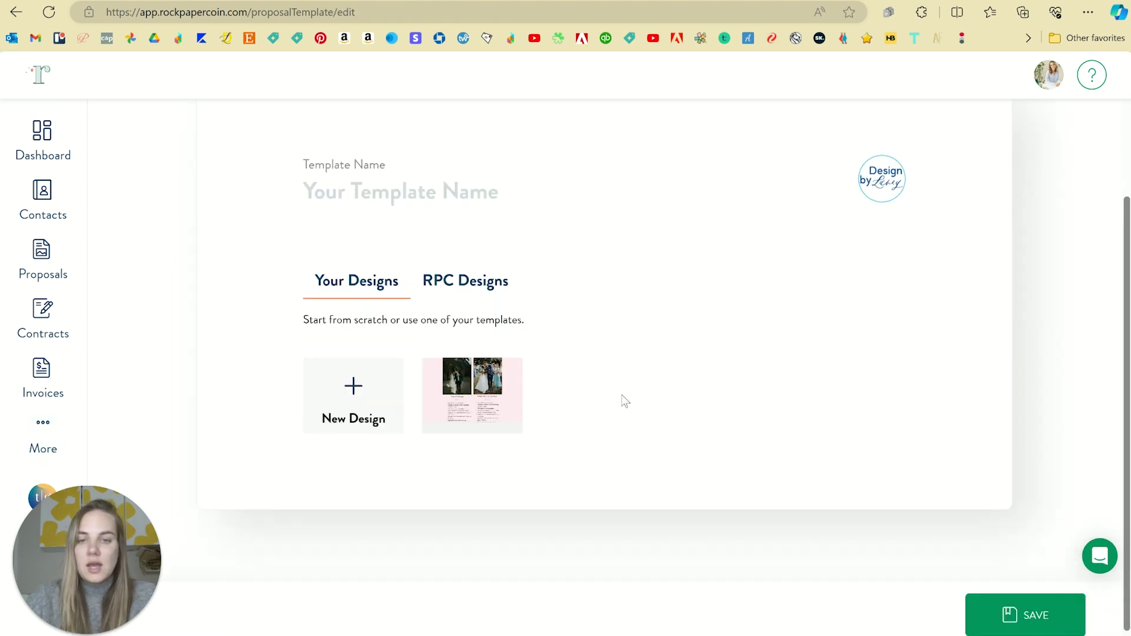
left_click(464, 282)
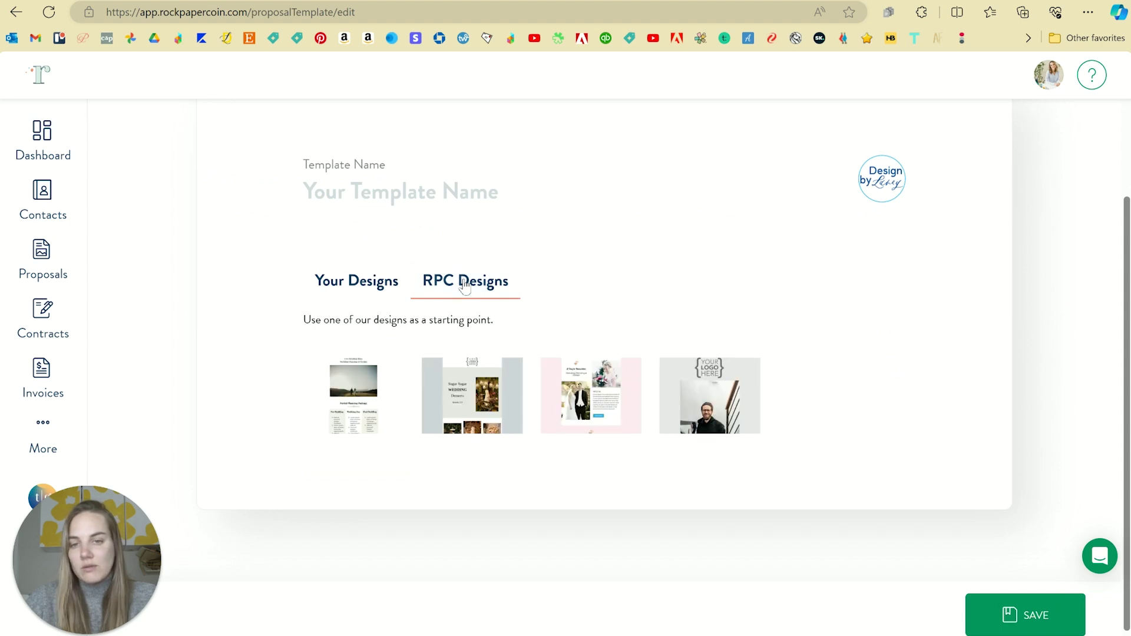
left_click(370, 279)
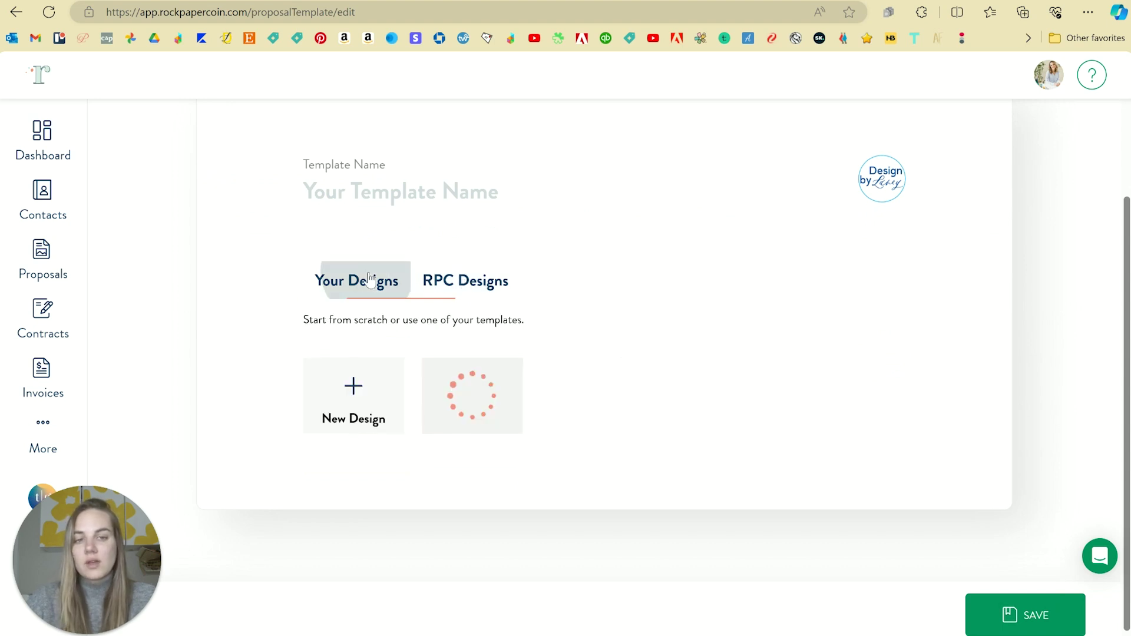
scroll(372, 276, "up", 3)
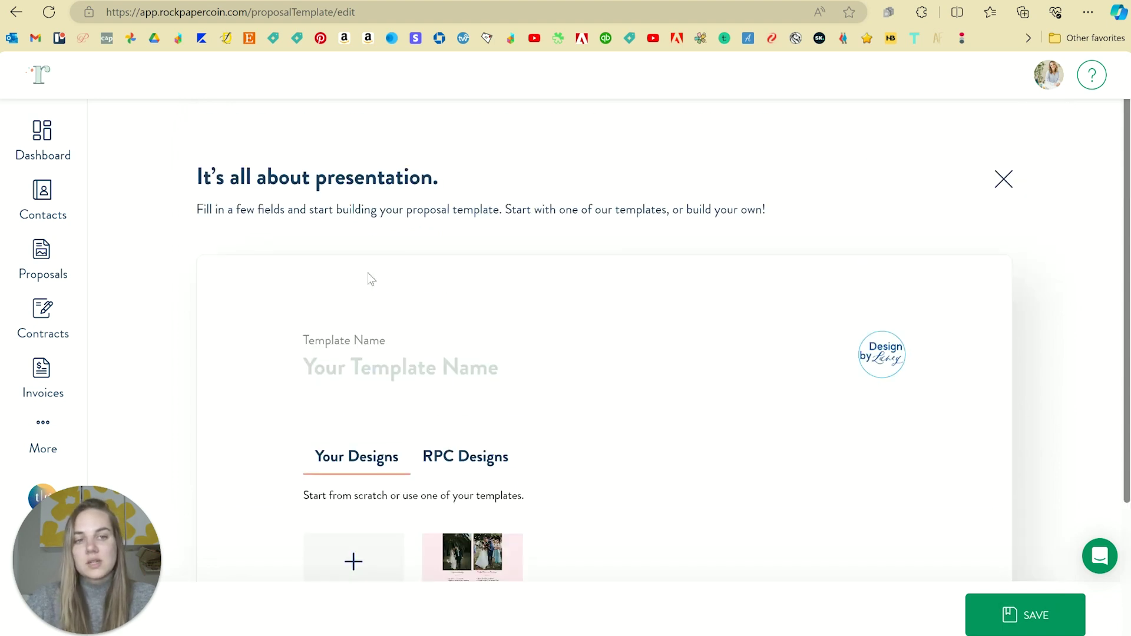
left_click(1003, 179)
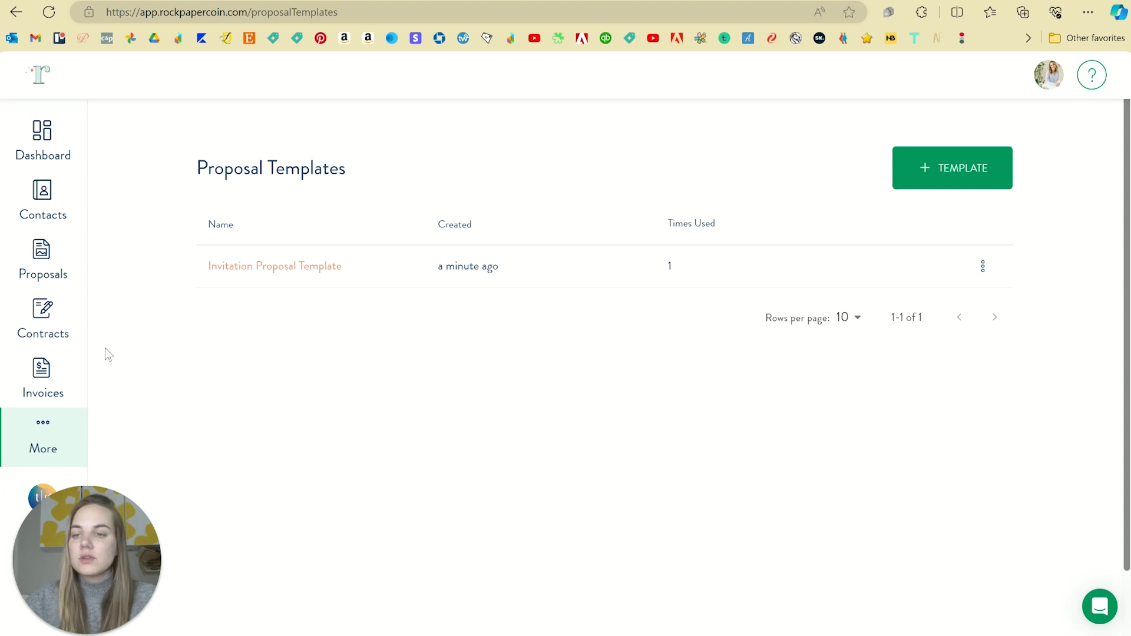
Browse the Contracts, Invoices and Contacts lists, finishing on the Dashboard.
left_click(57, 315)
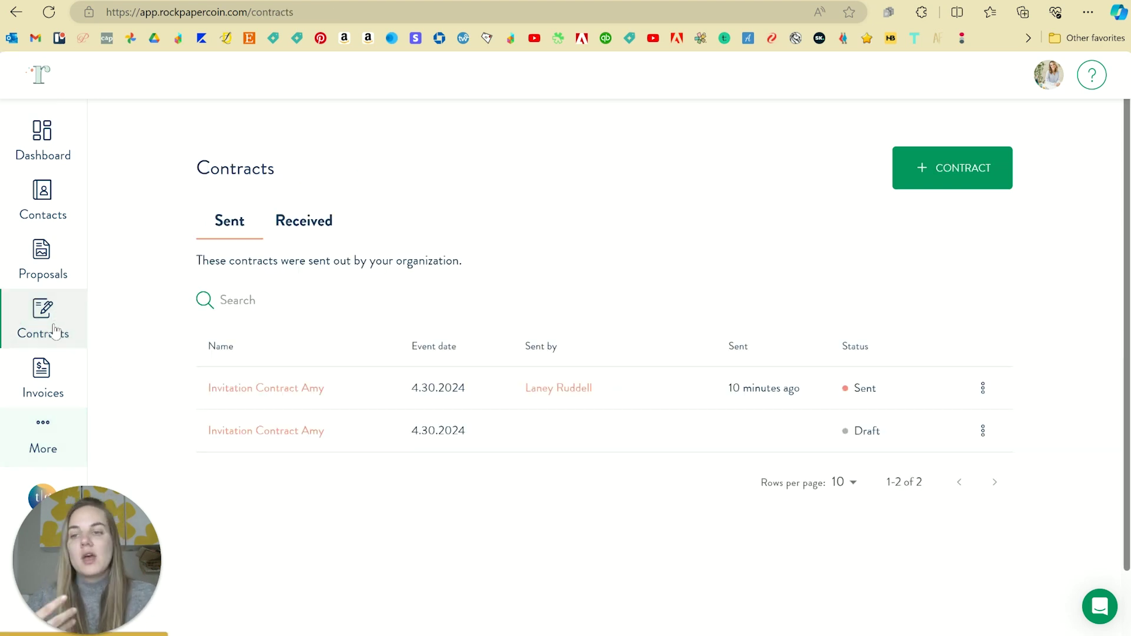
left_click(43, 378)
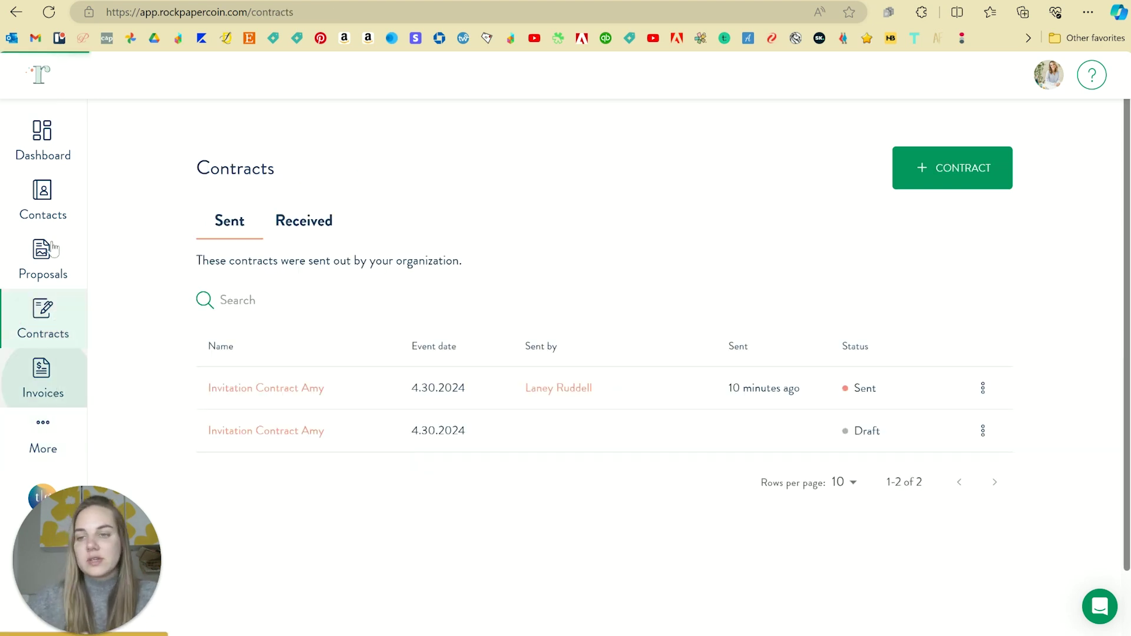
left_click(54, 202)
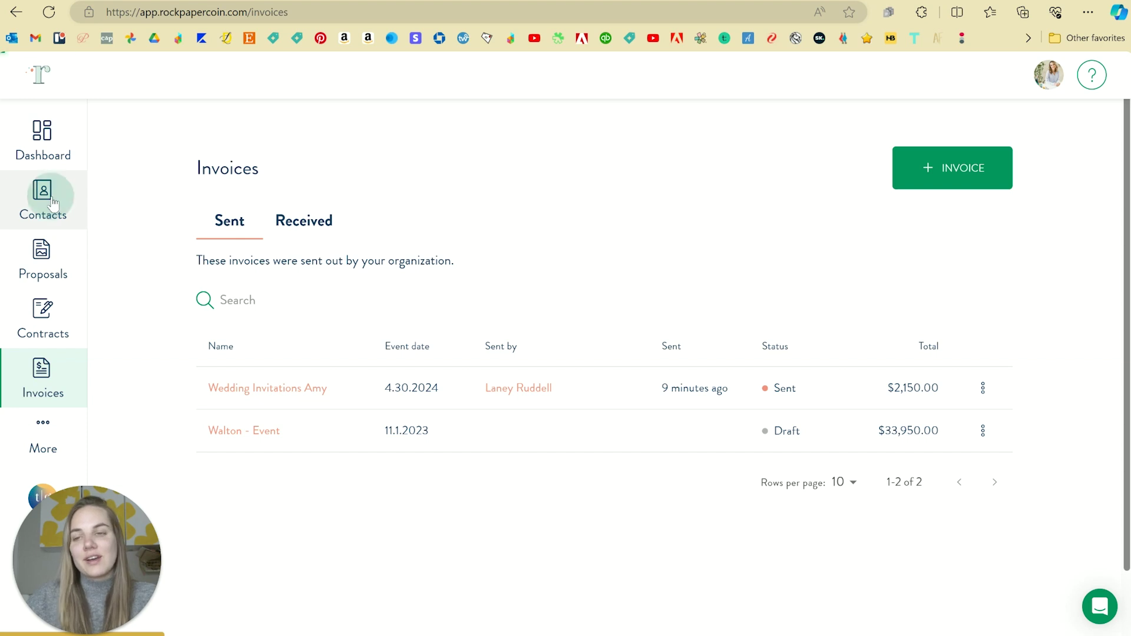
left_click(52, 124)
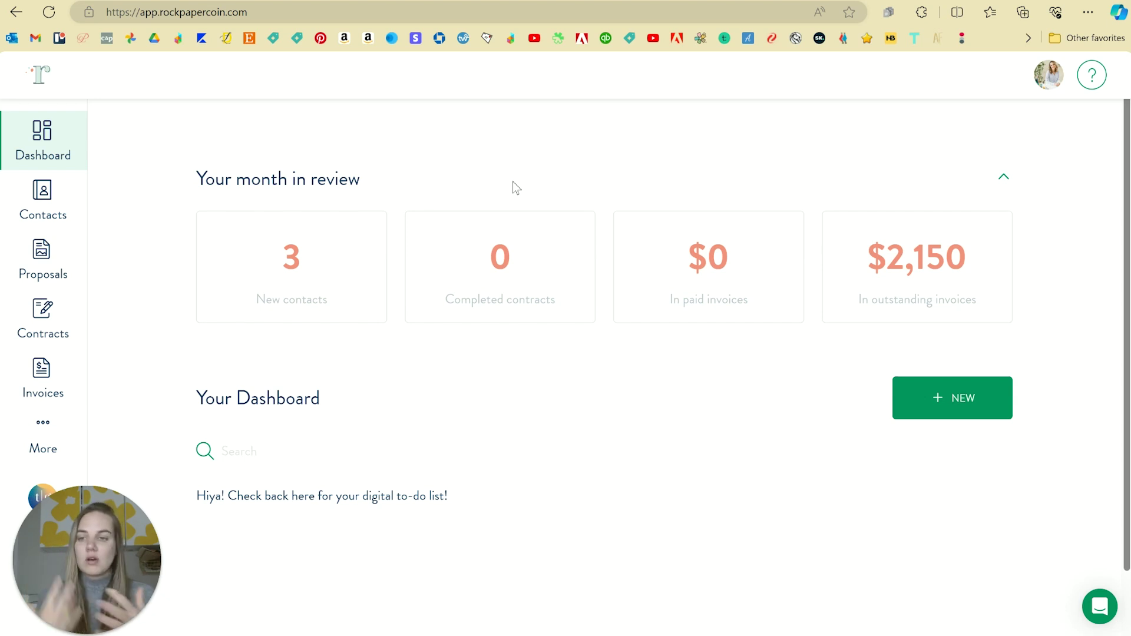
left_click(43, 436)
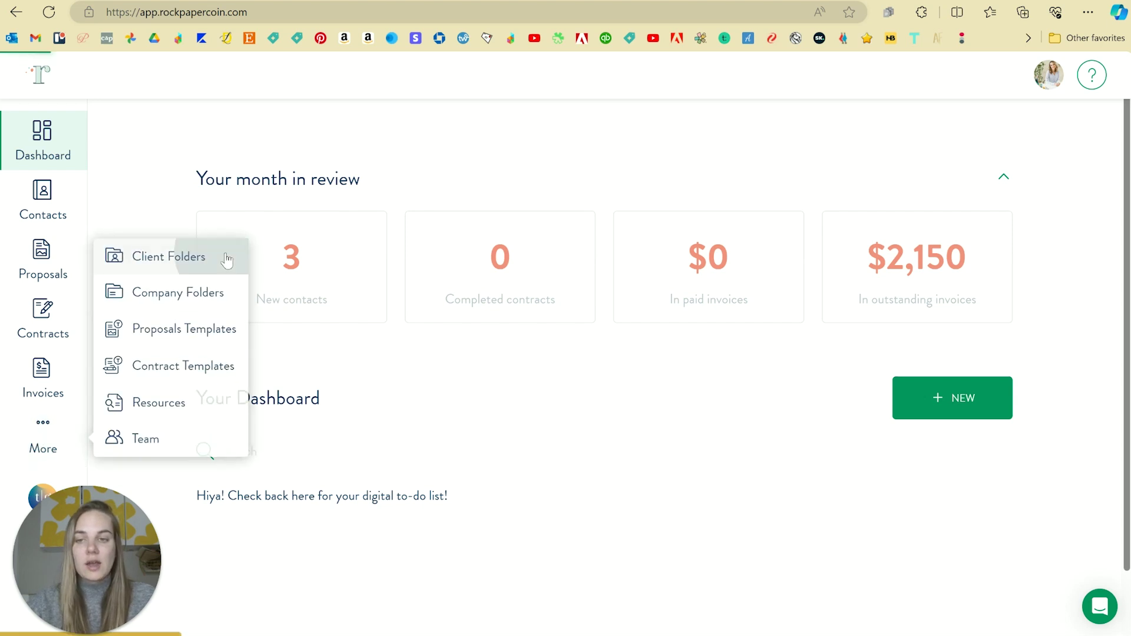
left_click(169, 257)
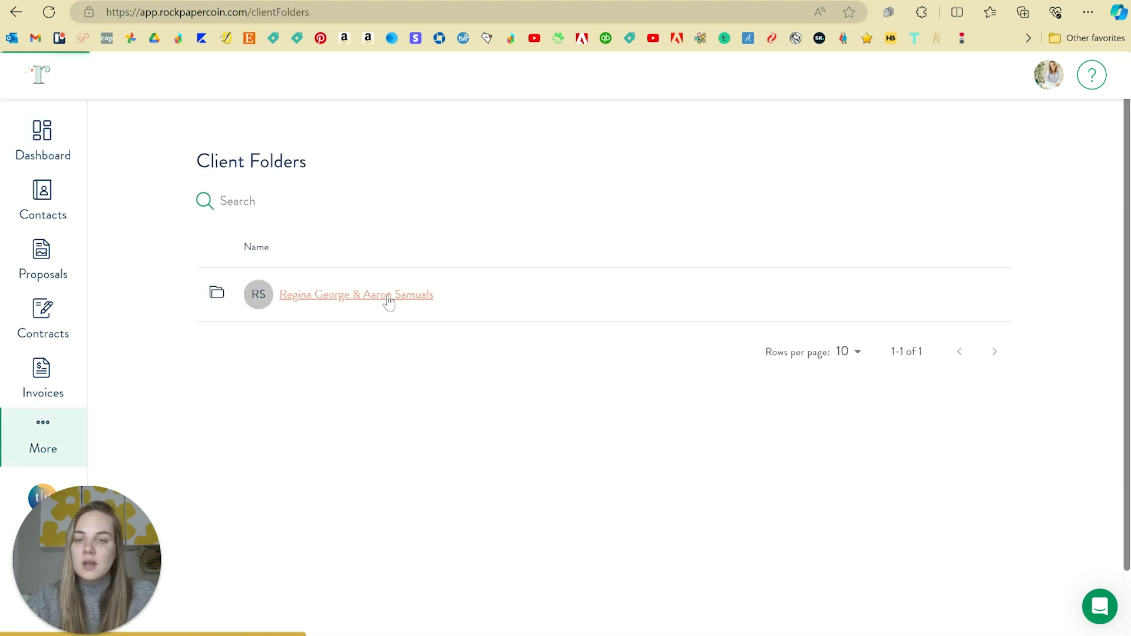
left_click(389, 301)
left_click(974, 176)
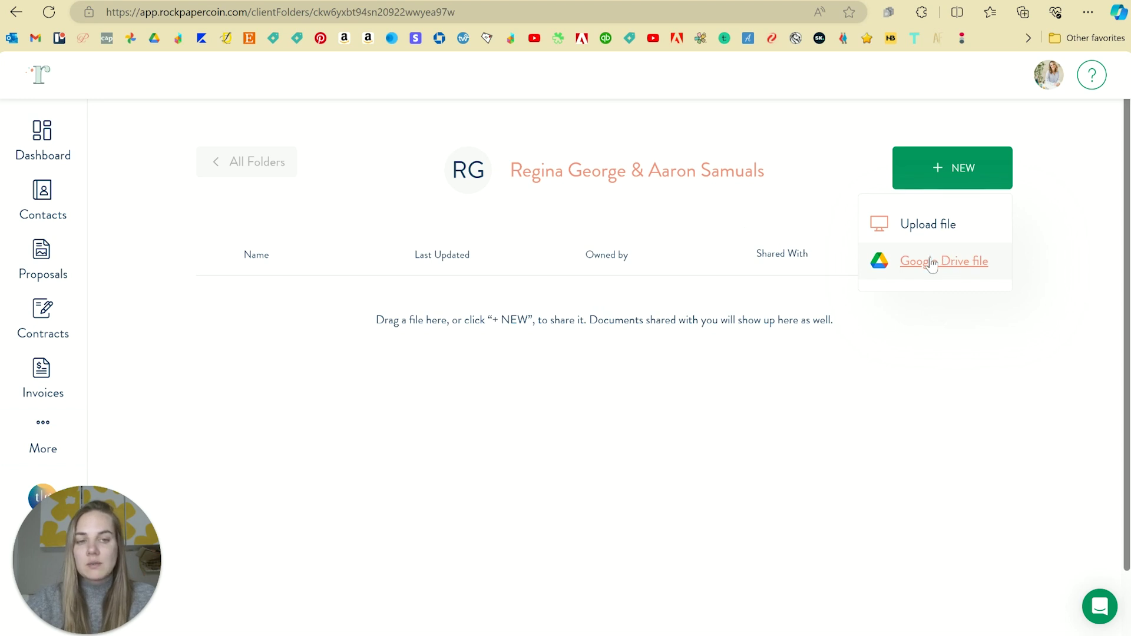
left_click(793, 216)
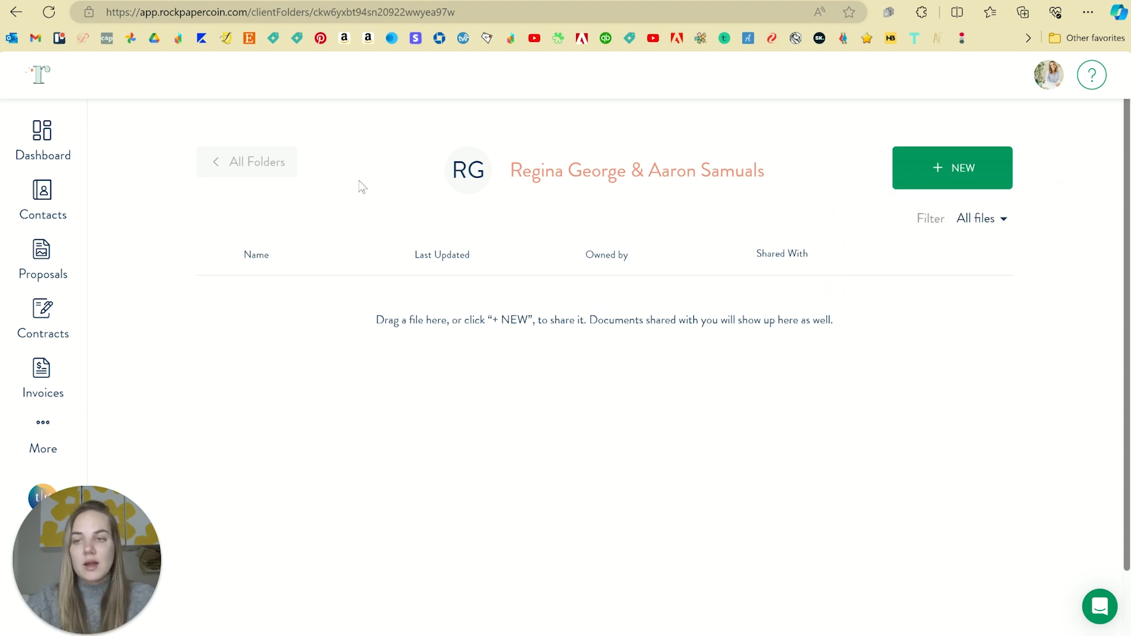
left_click(42, 139)
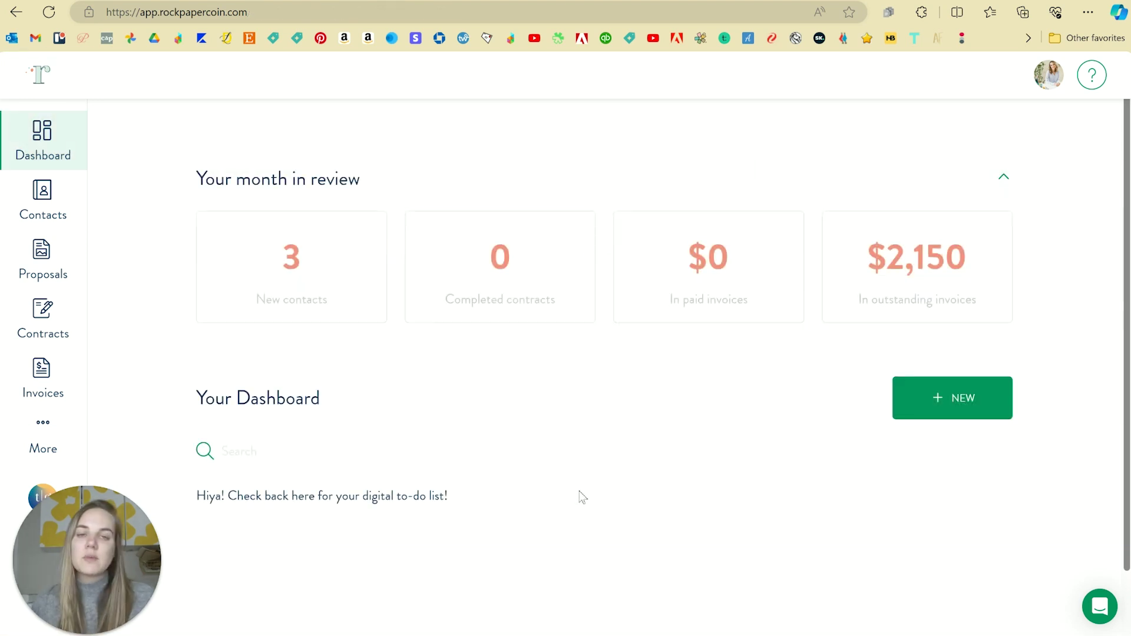